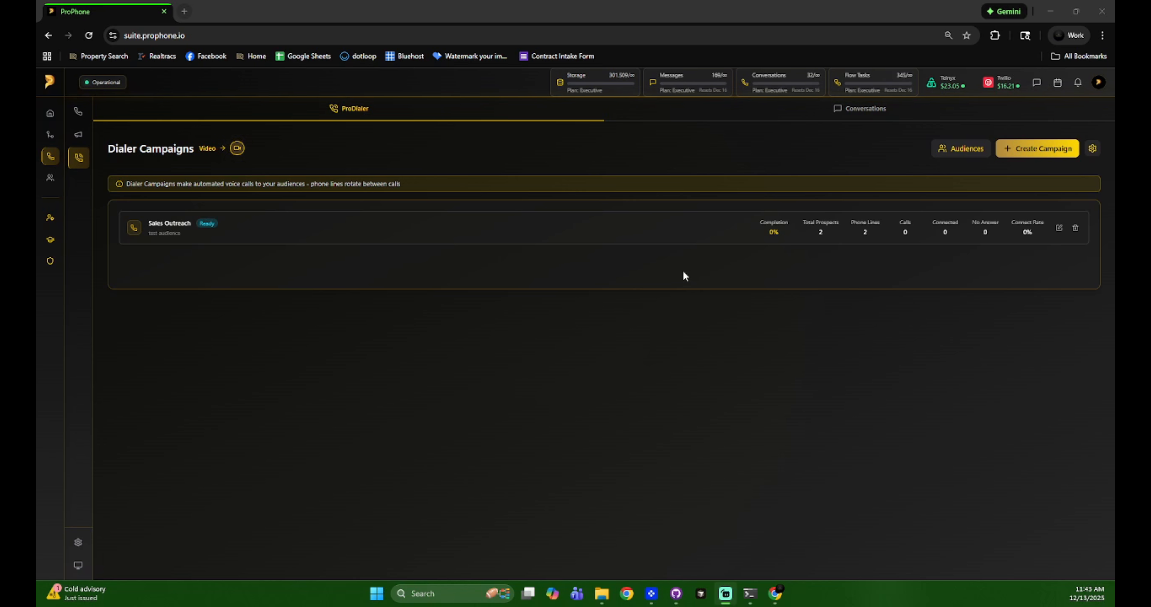
- Examine the campaign, status and outcome filters and the search field of the dialer conversations
left_click(833, 117)
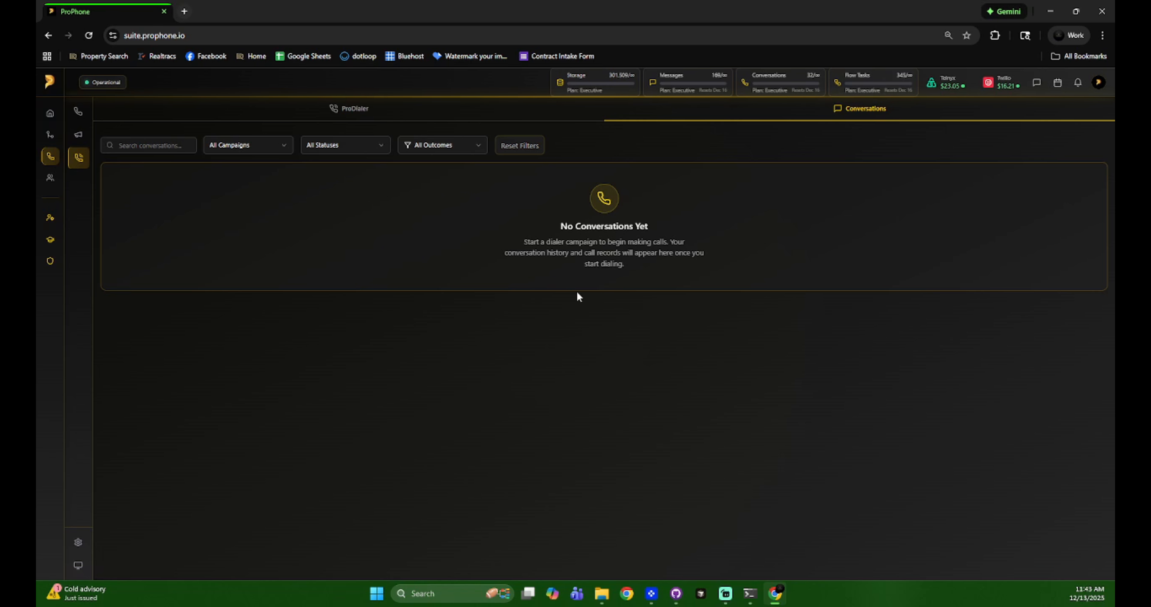
left_click(262, 147)
left_click(337, 146)
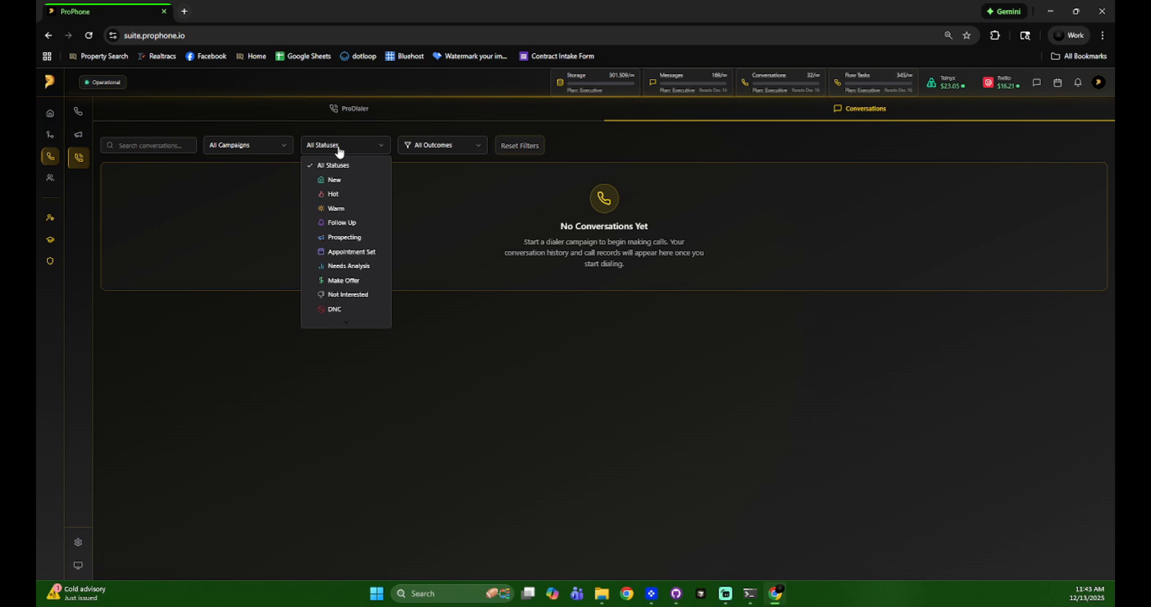
left_click(436, 146)
left_click(436, 144)
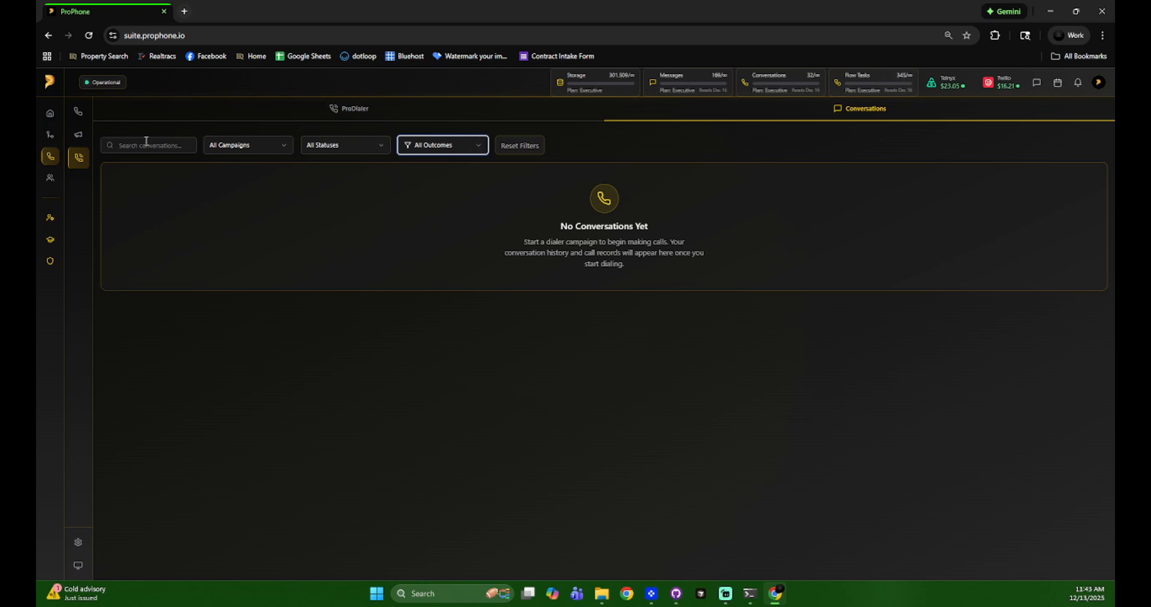
left_click(120, 147)
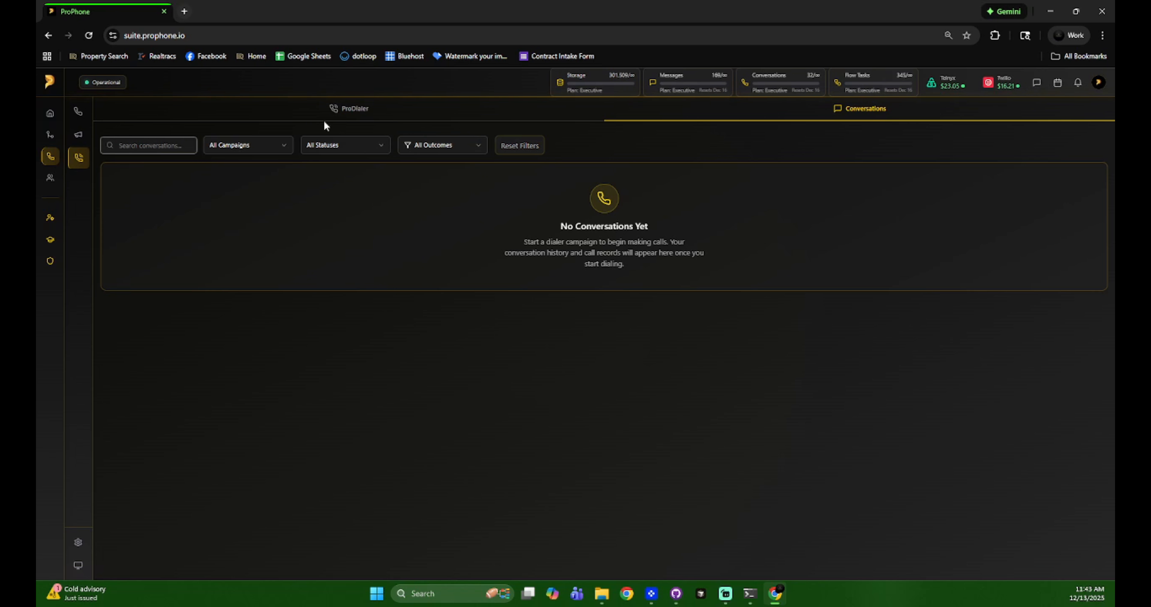
- View the audiences available to dialer campaigns and return to the ProDialer campaign list
left_click(345, 114)
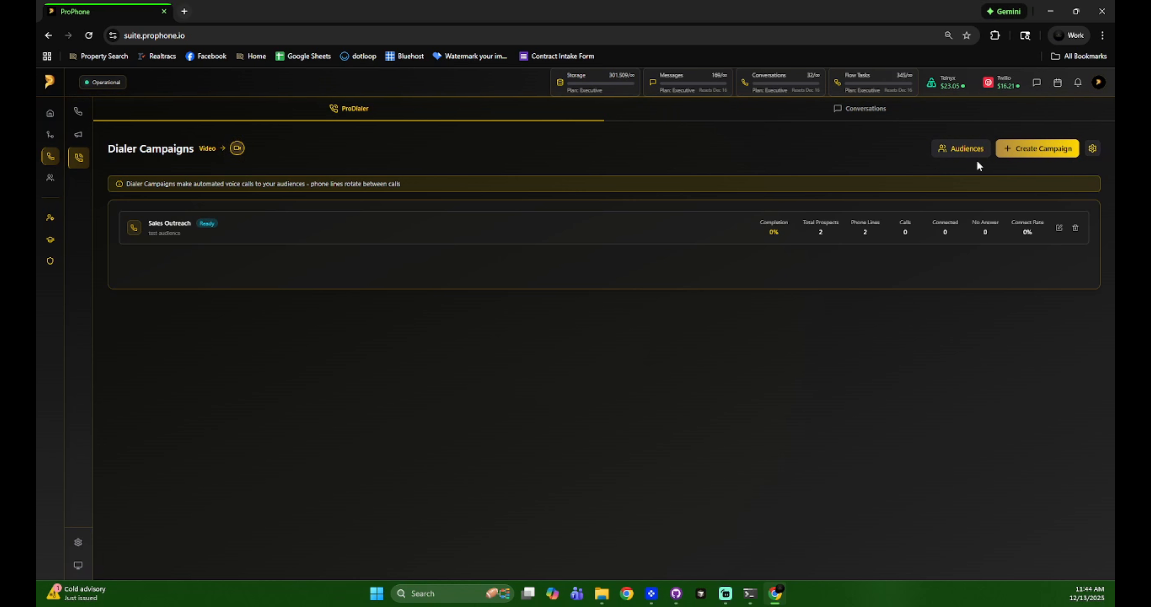
left_click(953, 152)
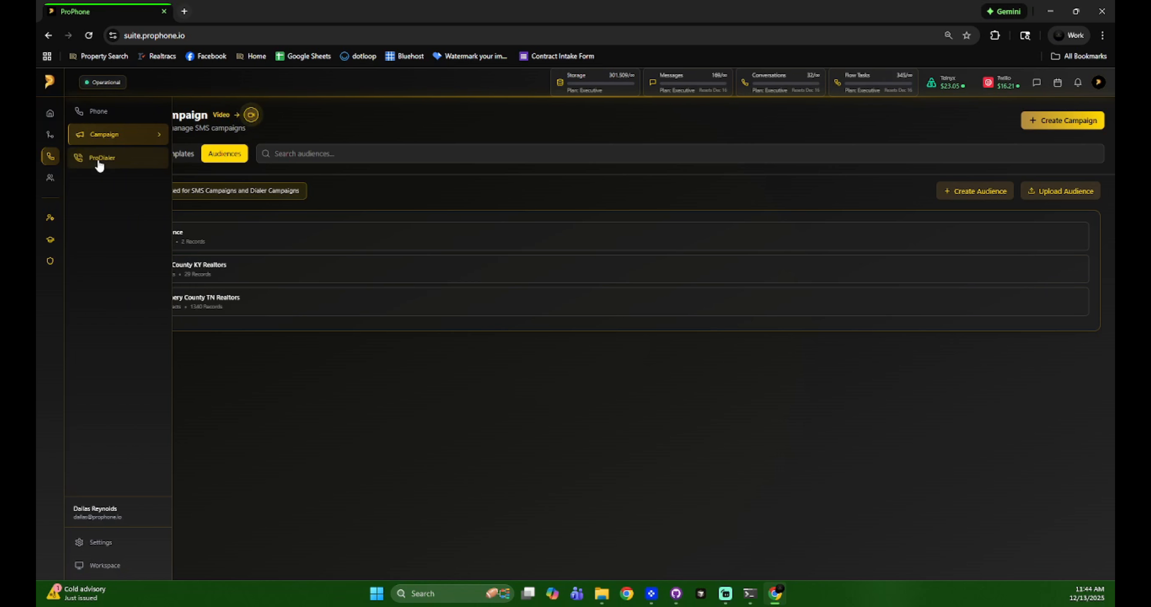
left_click(96, 159)
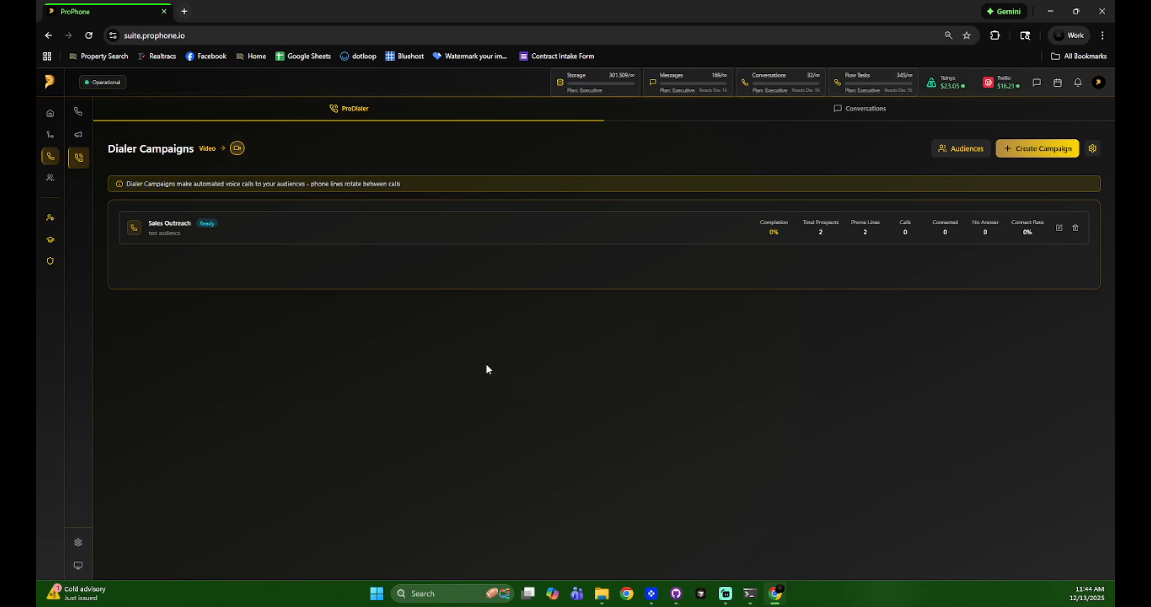
- Start a new dialer campaign named Tutorial with test audience as its audience
left_click(1031, 152)
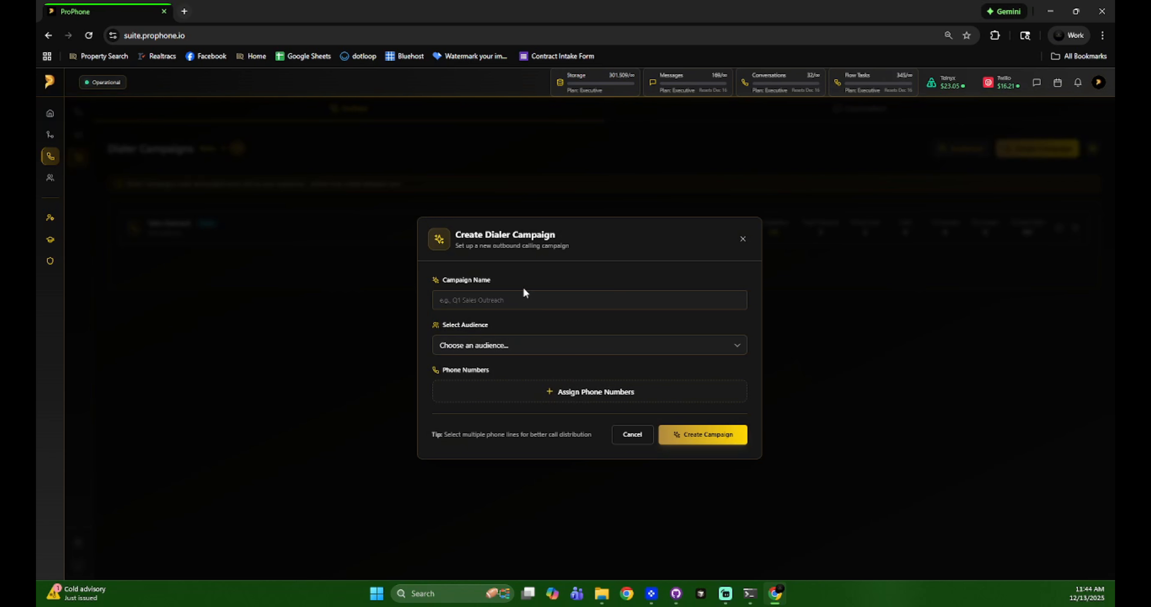
left_click(523, 297)
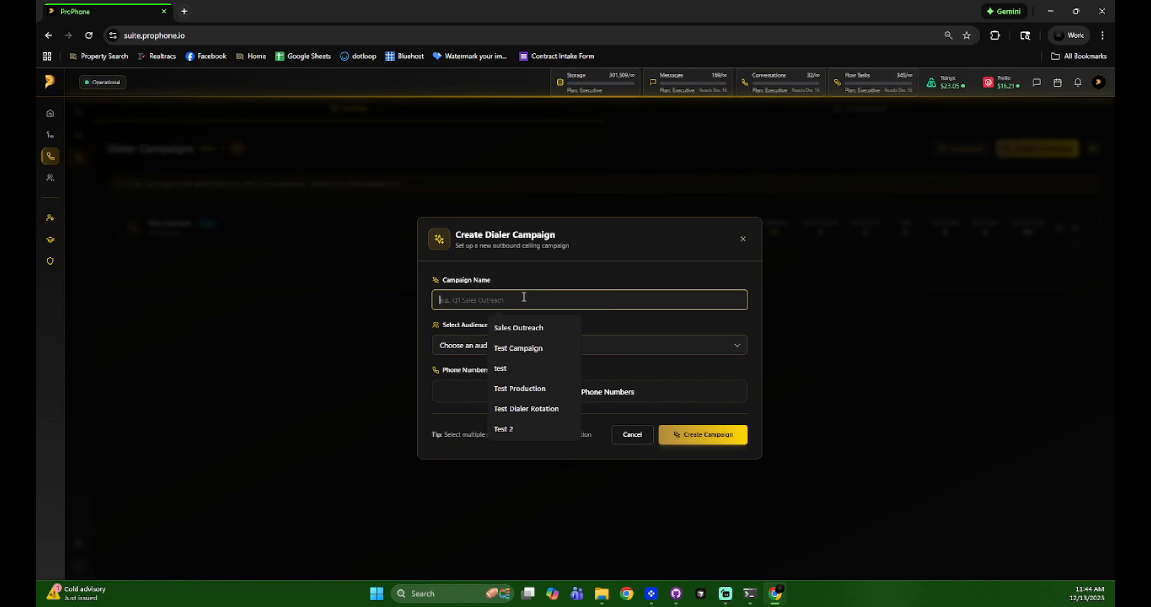
left_click(528, 325)
key("ctrl+a")
type("Tutorial")
left_click(492, 352)
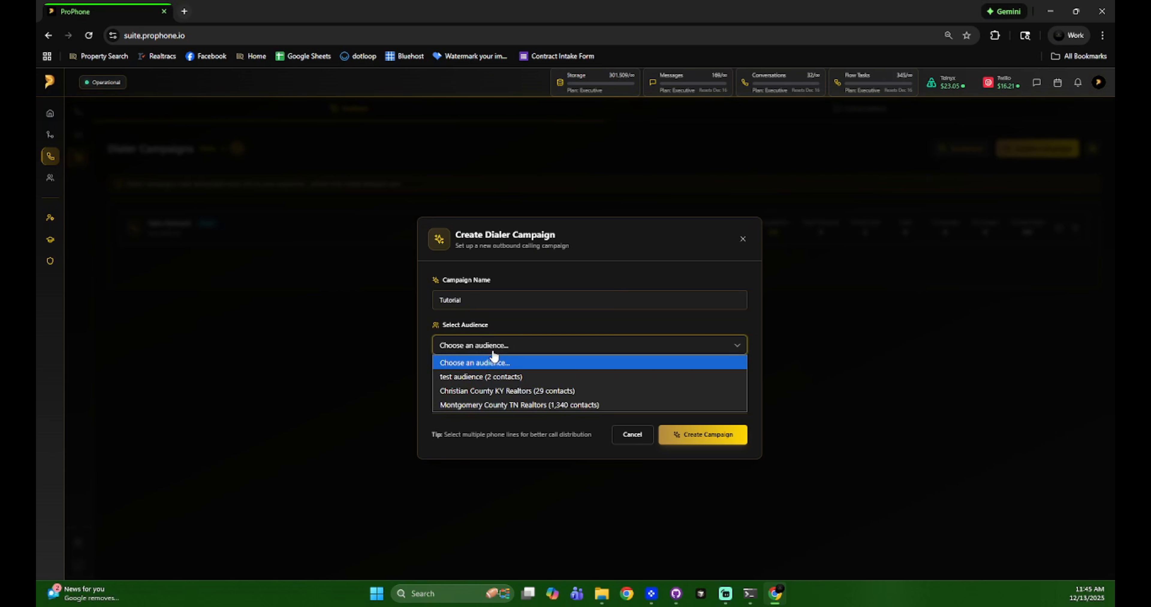
left_click(496, 374)
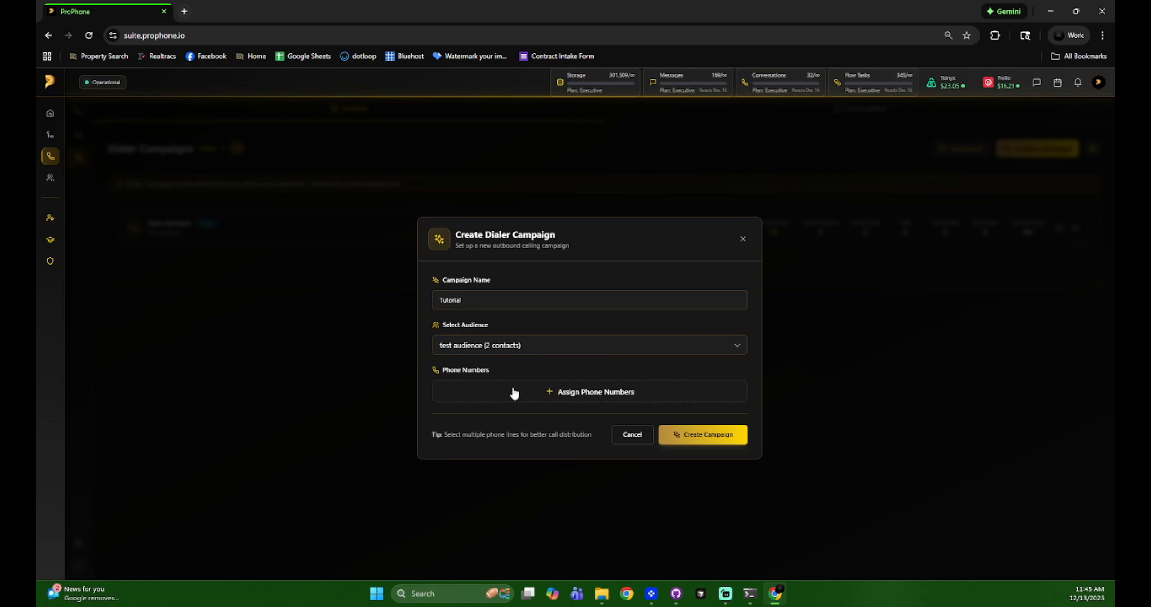
- Assign the Montgomery County 1 and Sales Line phone numbers to the new campaign and create it
left_click(513, 394)
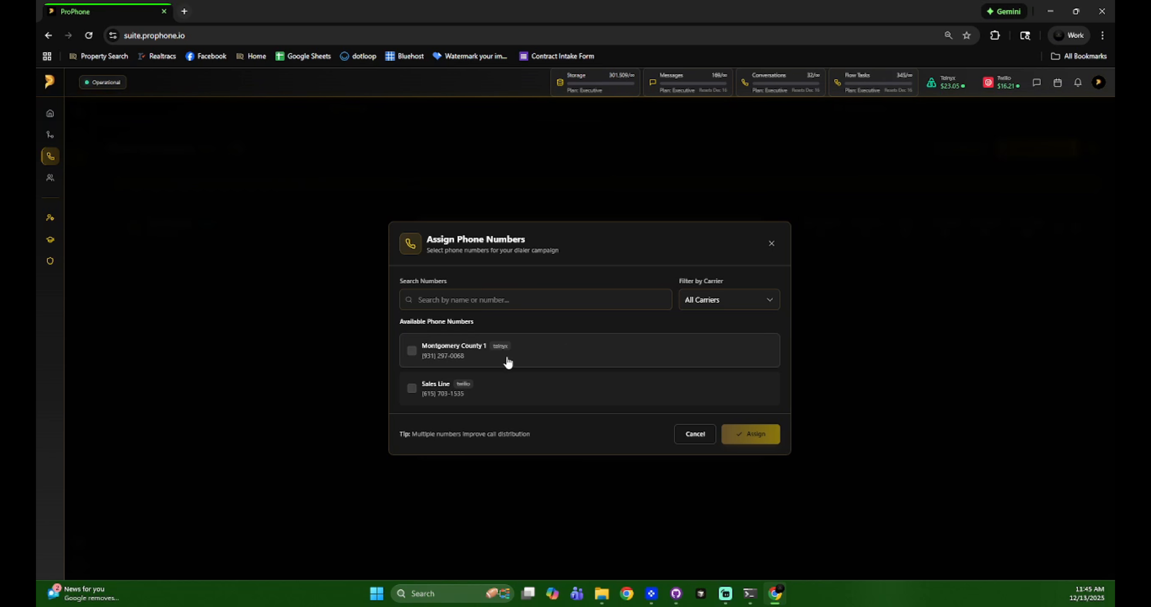
left_click(562, 354)
left_click(582, 385)
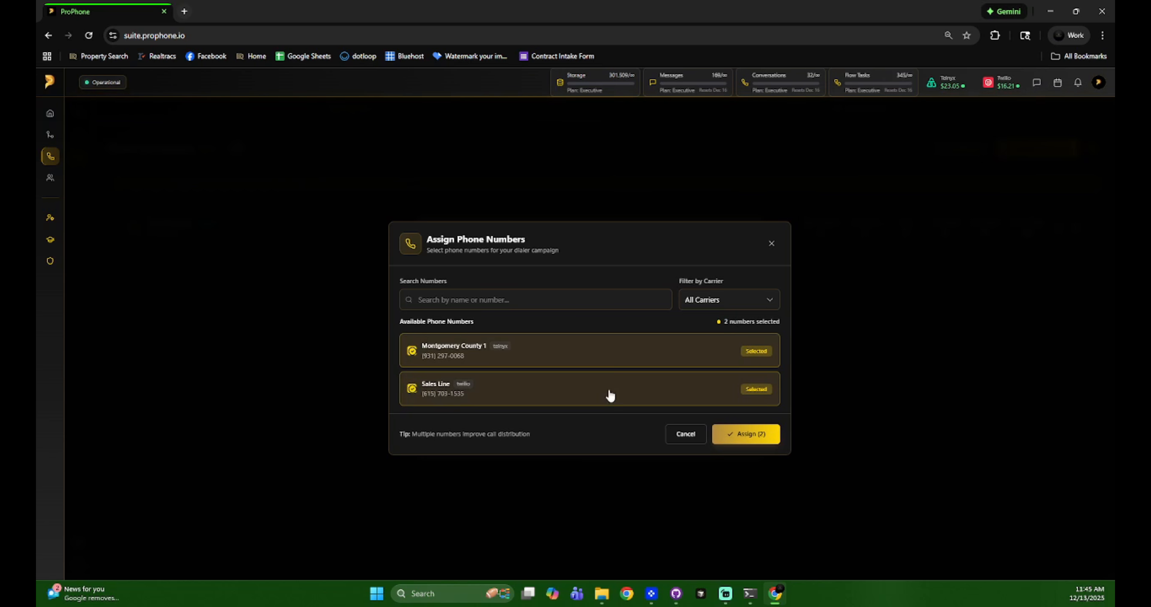
left_click(744, 434)
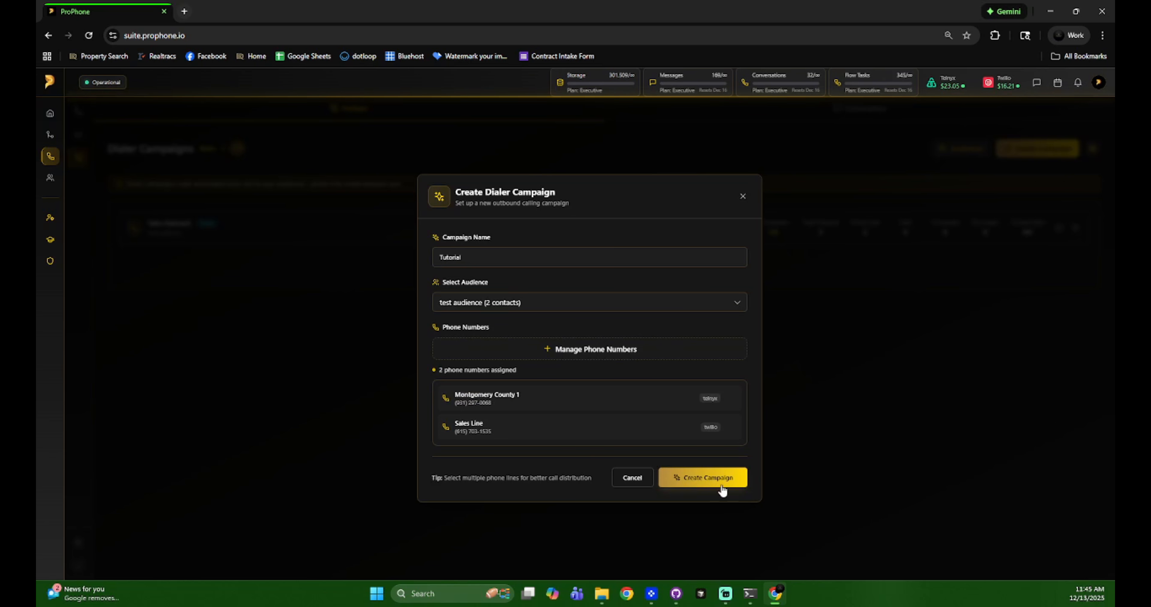
left_click(704, 477)
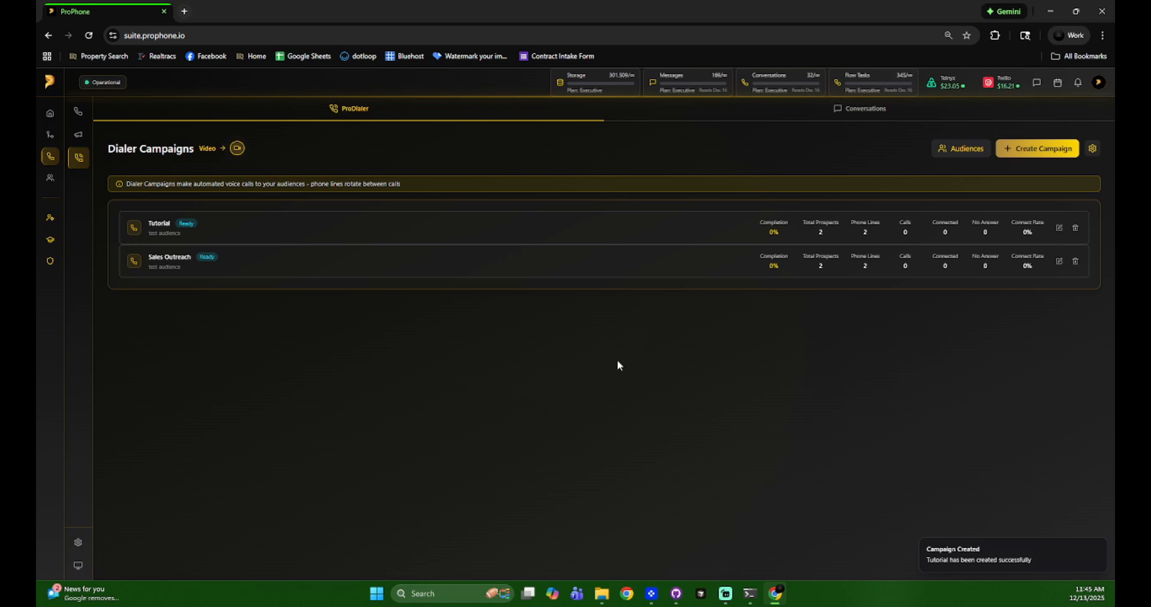
- Delete the Sales Outreach dialer campaign
left_click(1075, 262)
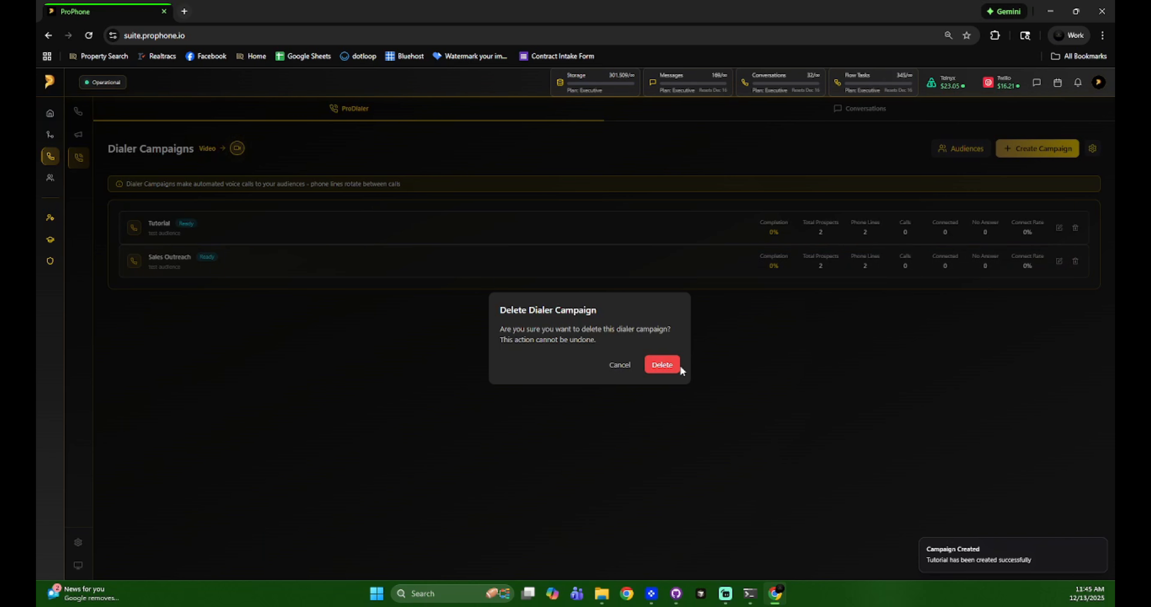
left_click(679, 364)
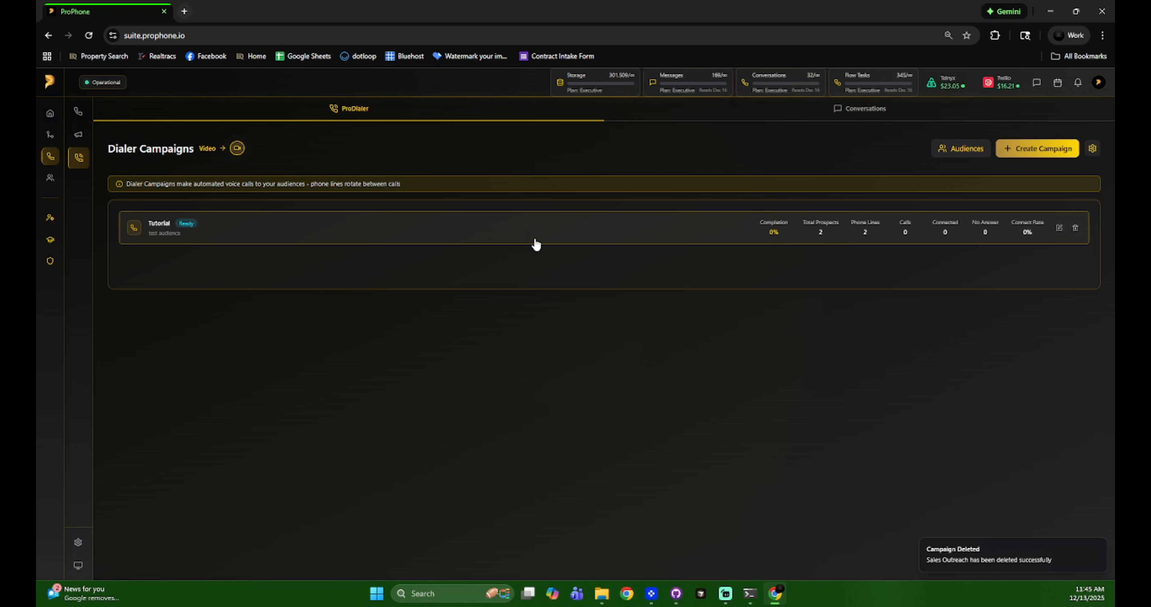
- Review the DNC Manager and Blocked Numbers sections of the SMS settings and close the phone settings
left_click(82, 549)
left_click(341, 254)
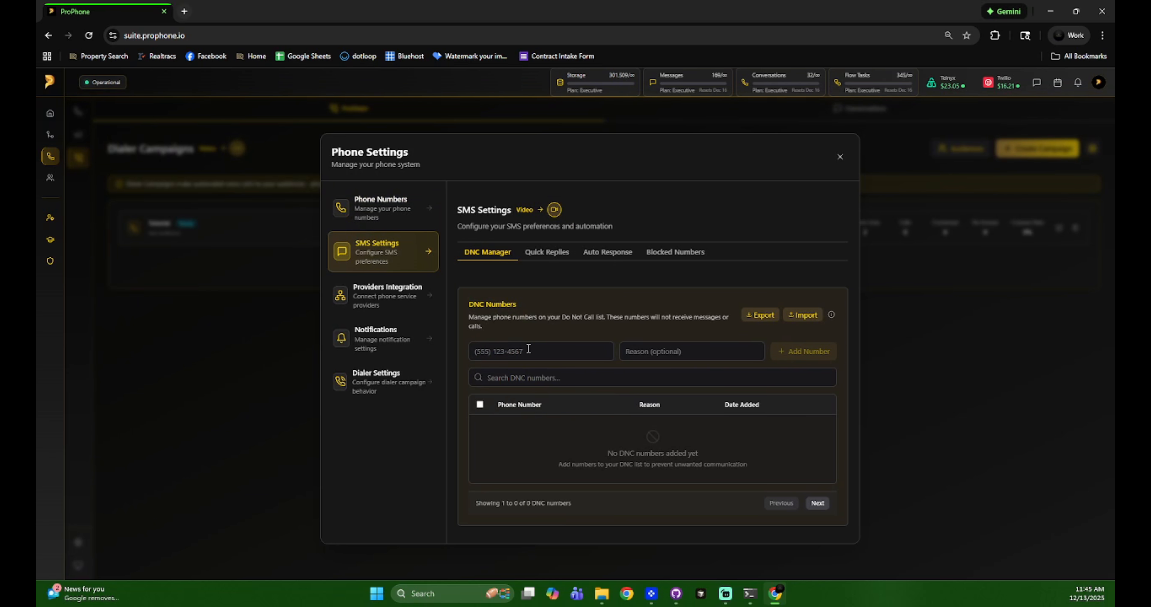
left_click(673, 252)
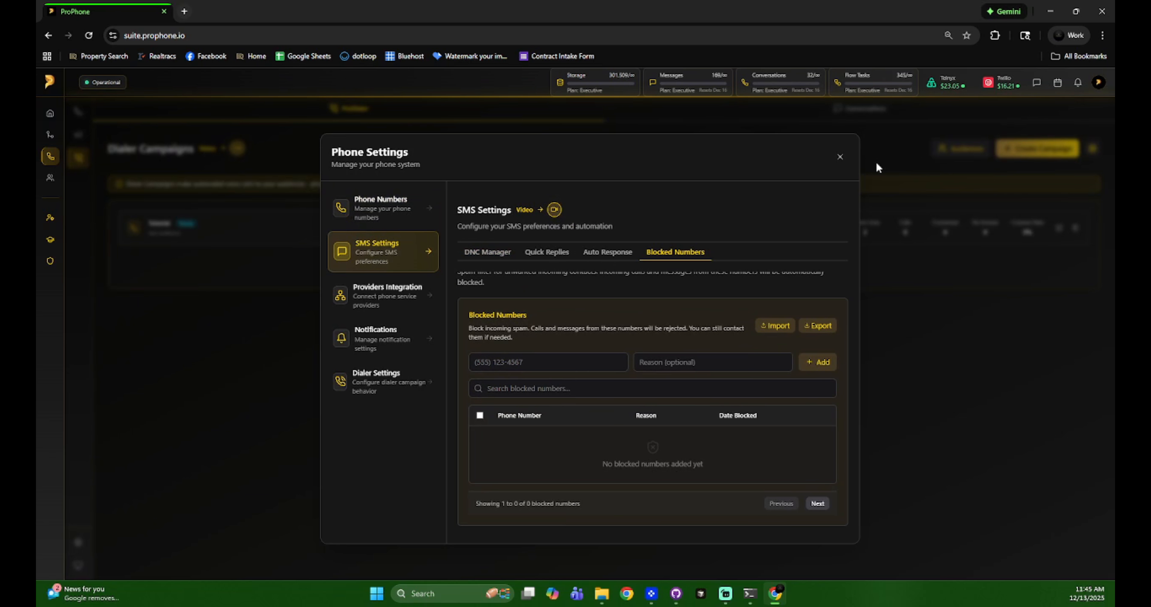
left_click(840, 157)
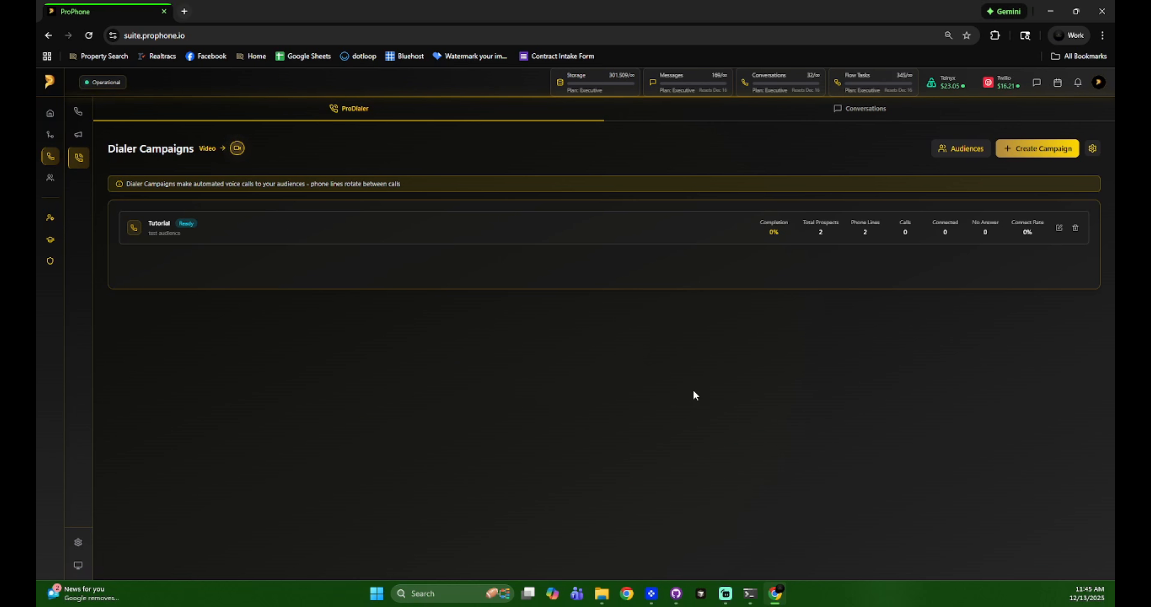
- Review the Tutorial campaign's editable name and assigned phone numbers, closing the editor without changes
left_click(1058, 229)
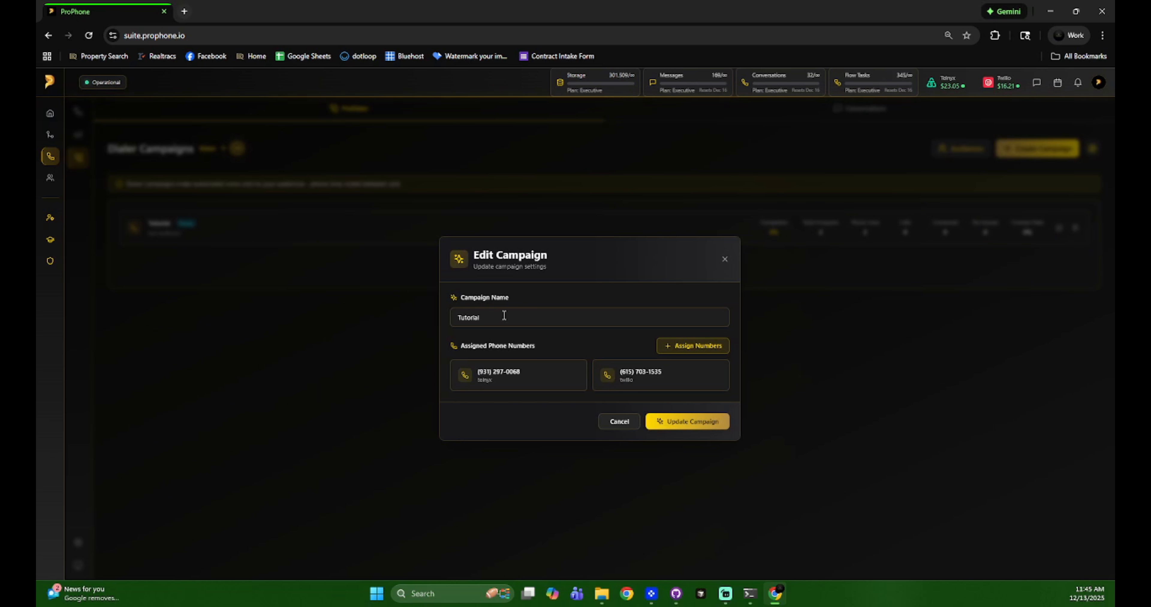
left_click(724, 259)
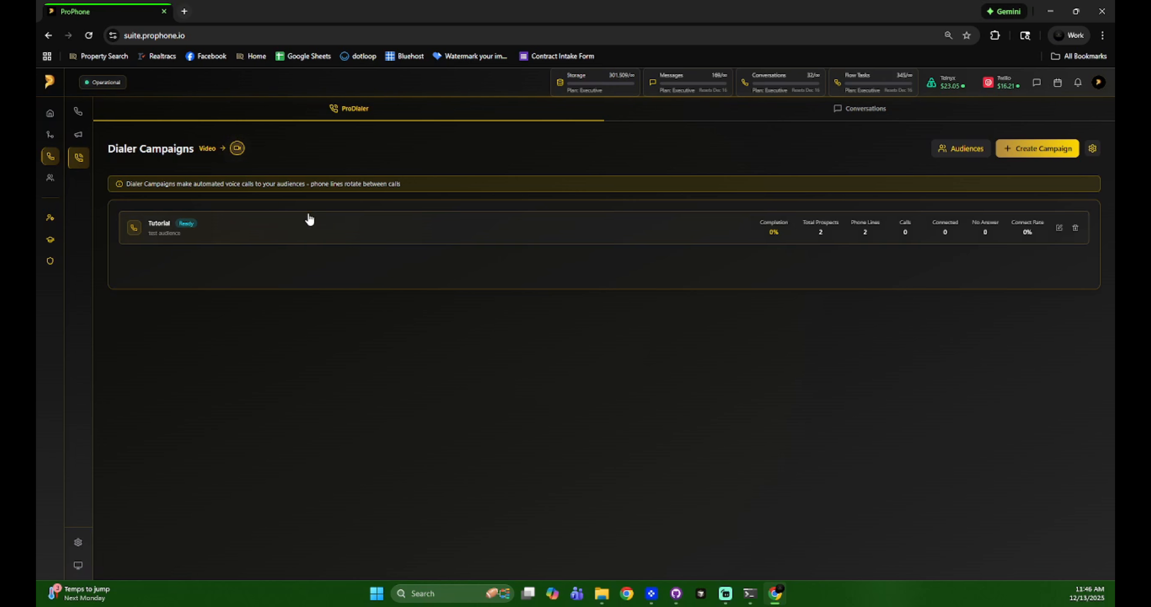
- Open the Tutorial campaign's dialing page to examine its statistics, call outcome fields and call queue
left_click(295, 228)
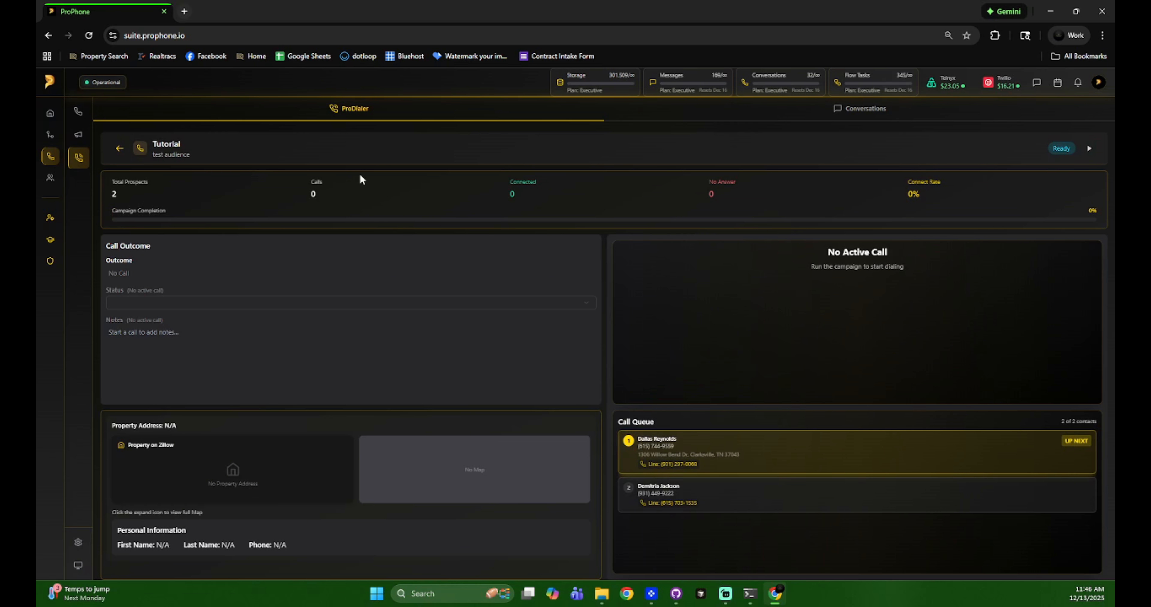
left_click(120, 150)
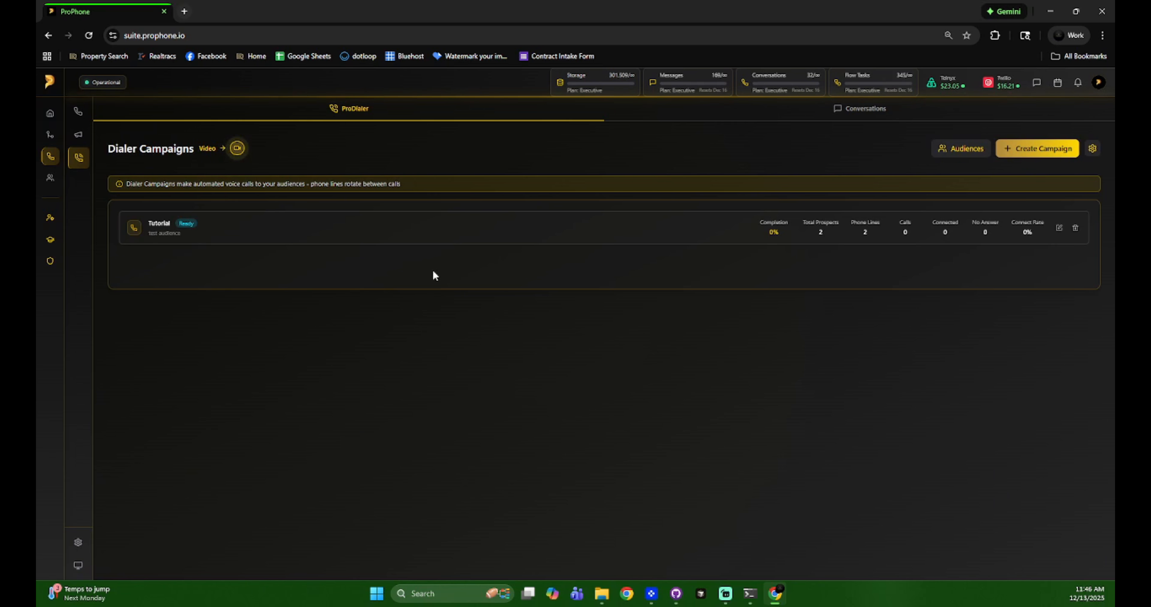
left_click(339, 240)
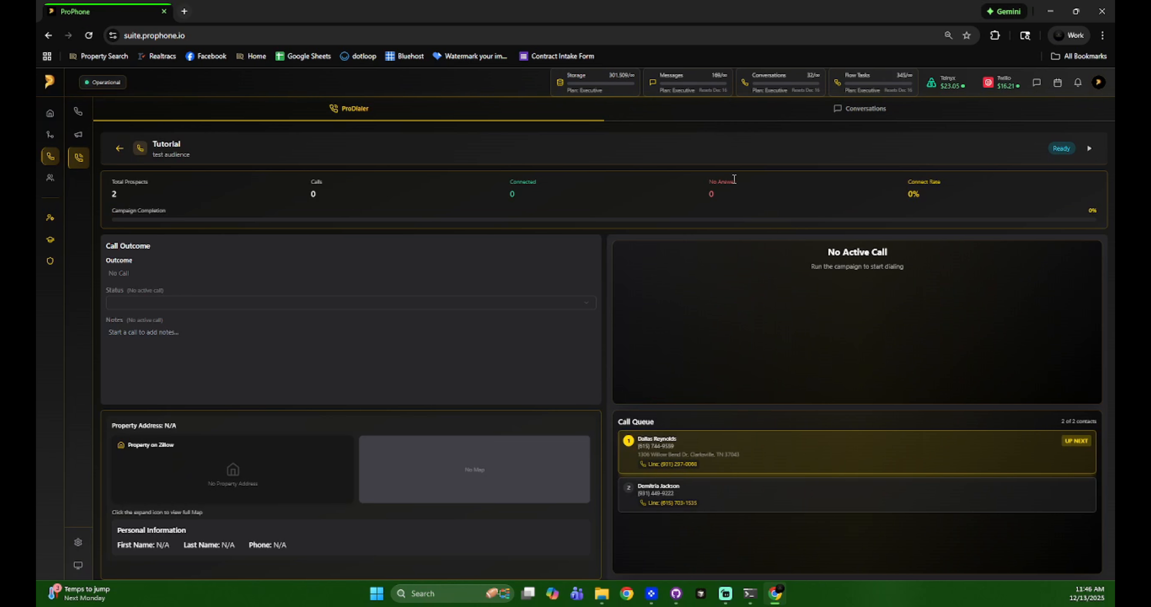
- Switch between the Conversations and ProDialer views and return from the Tutorial campaign to the campaign list
left_click(762, 112)
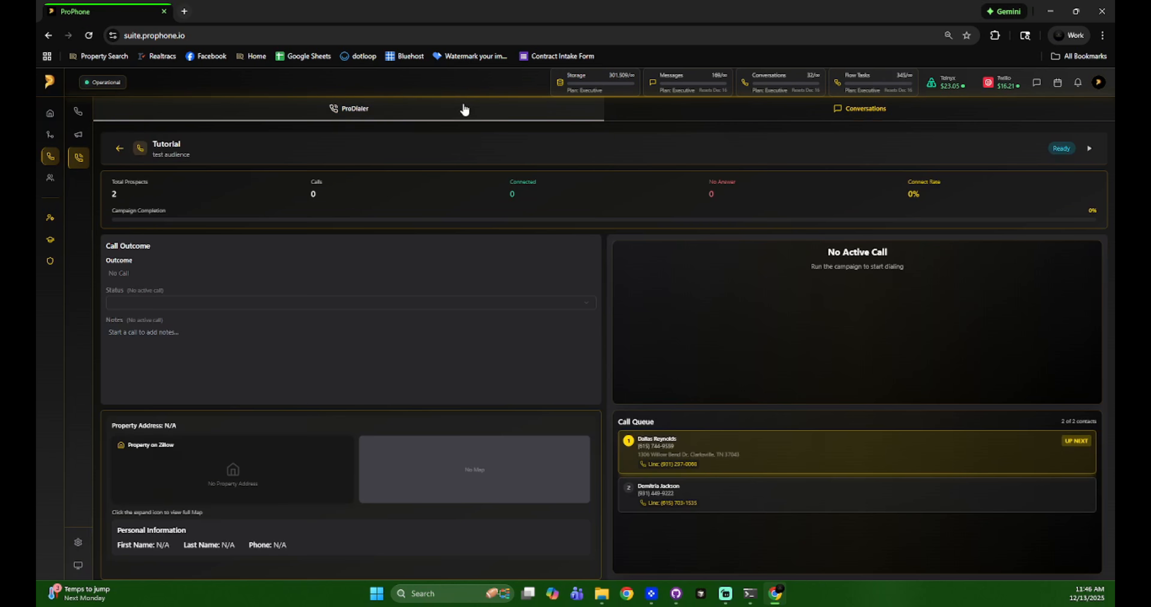
left_click(465, 109)
left_click(690, 111)
left_click(542, 113)
left_click(691, 118)
left_click(577, 119)
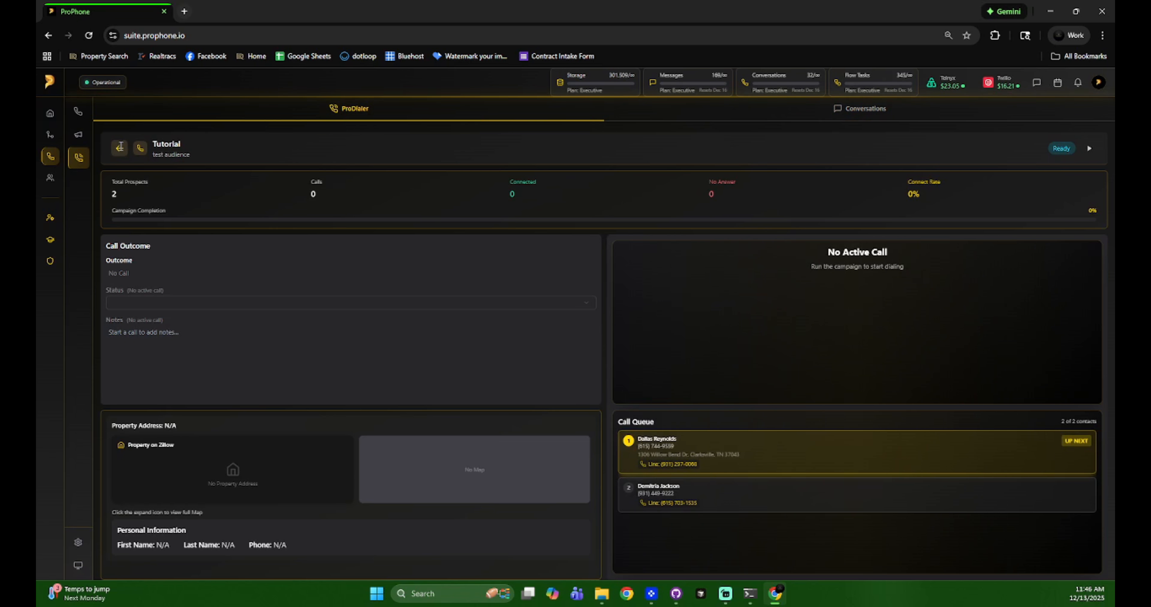
left_click(121, 149)
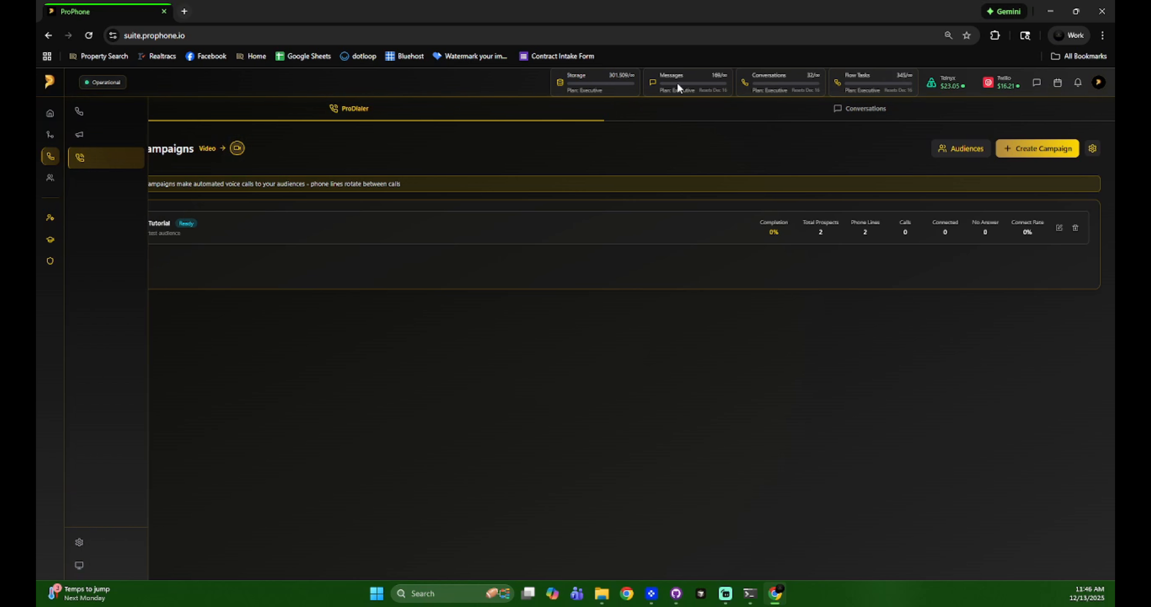
- Go to the dashboard, view the team members and their permissions, and close team management
left_click(50, 117)
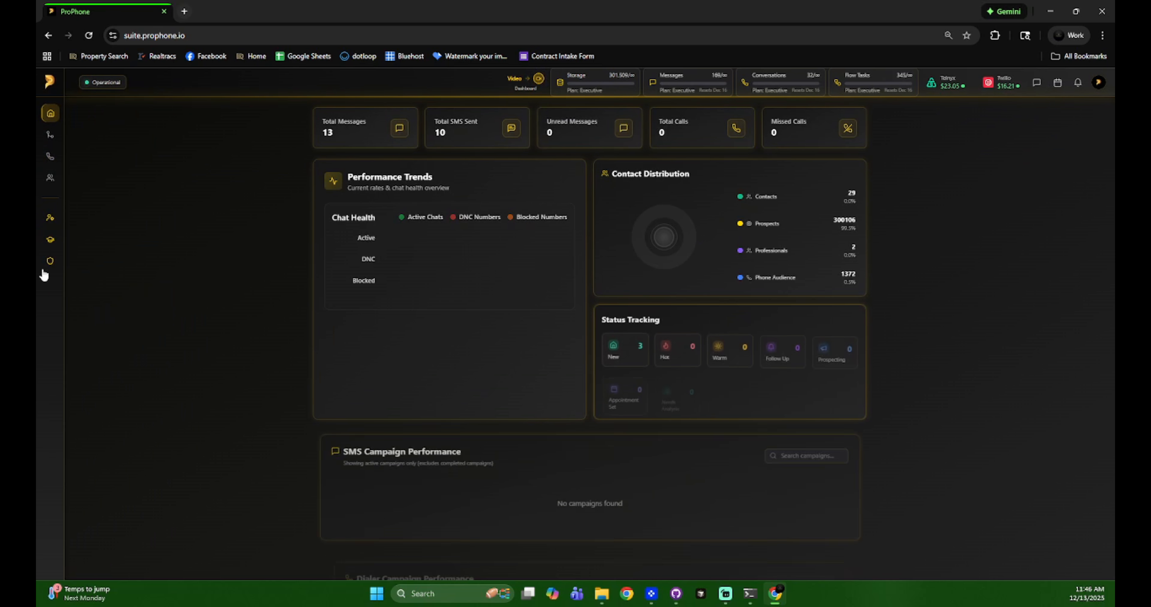
left_click(91, 227)
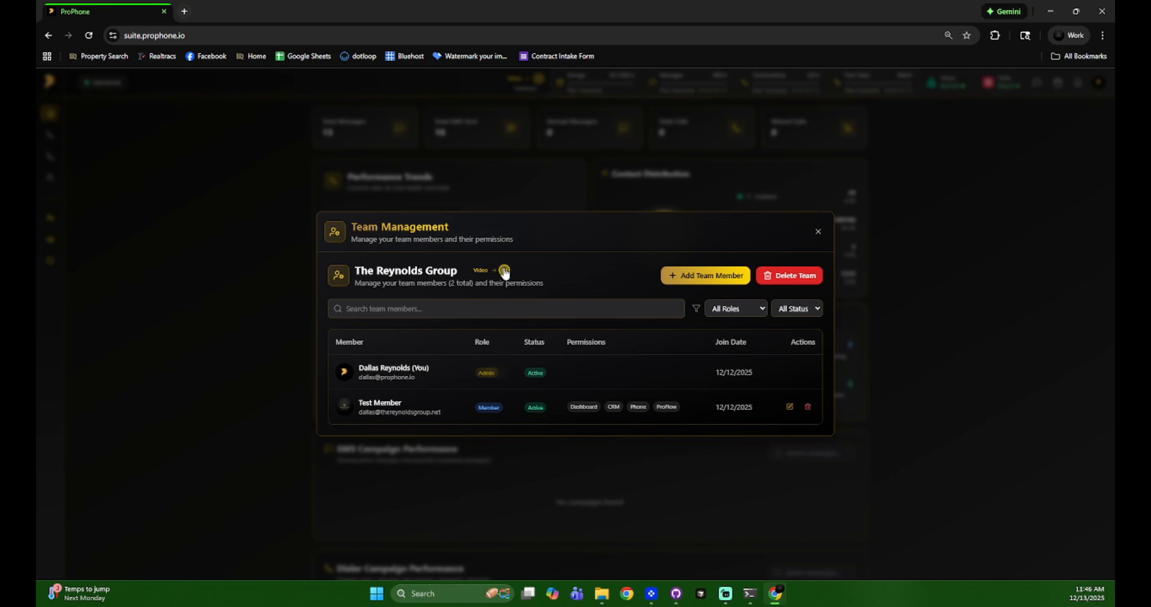
left_click(818, 232)
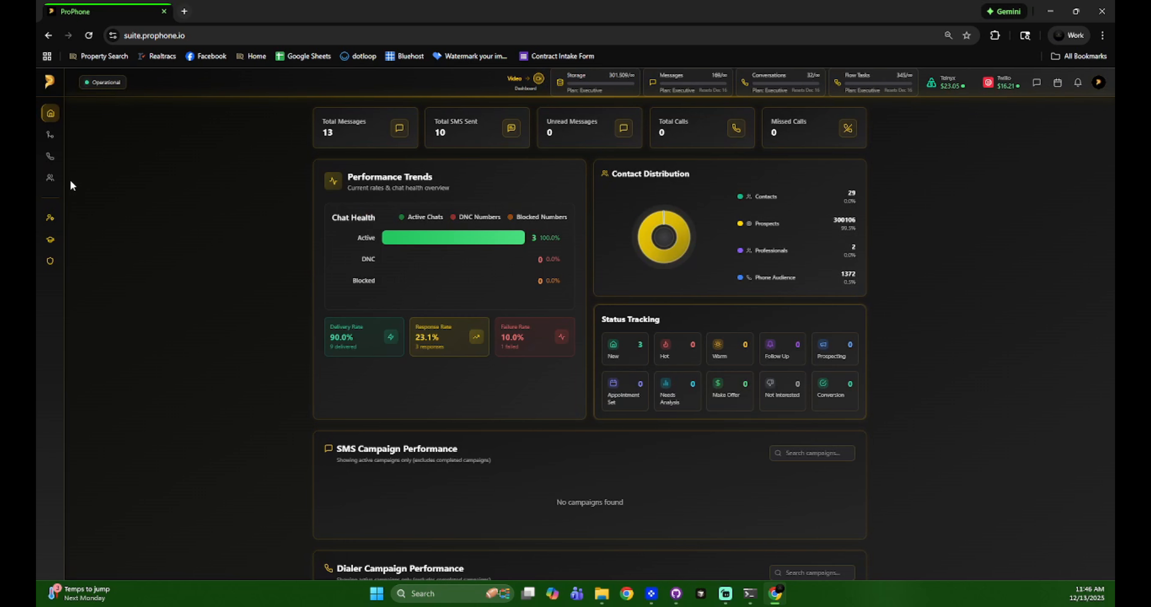
- Return to the ProDialer and examine its dialer configuration for timeout, call delay, retry and auto dial
left_click(71, 165)
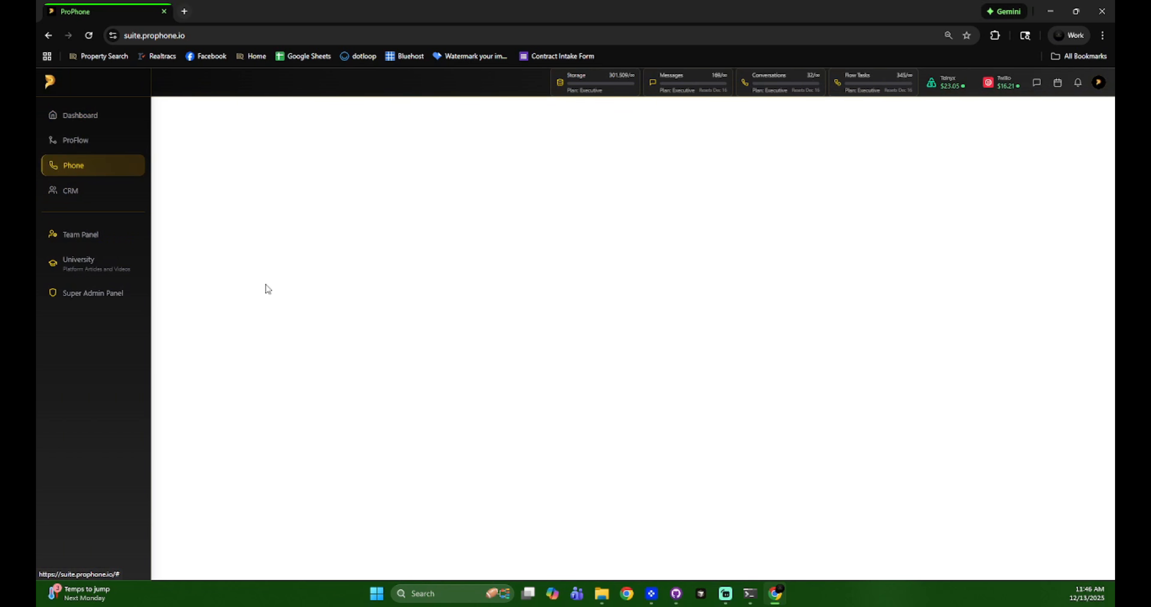
left_click(82, 156)
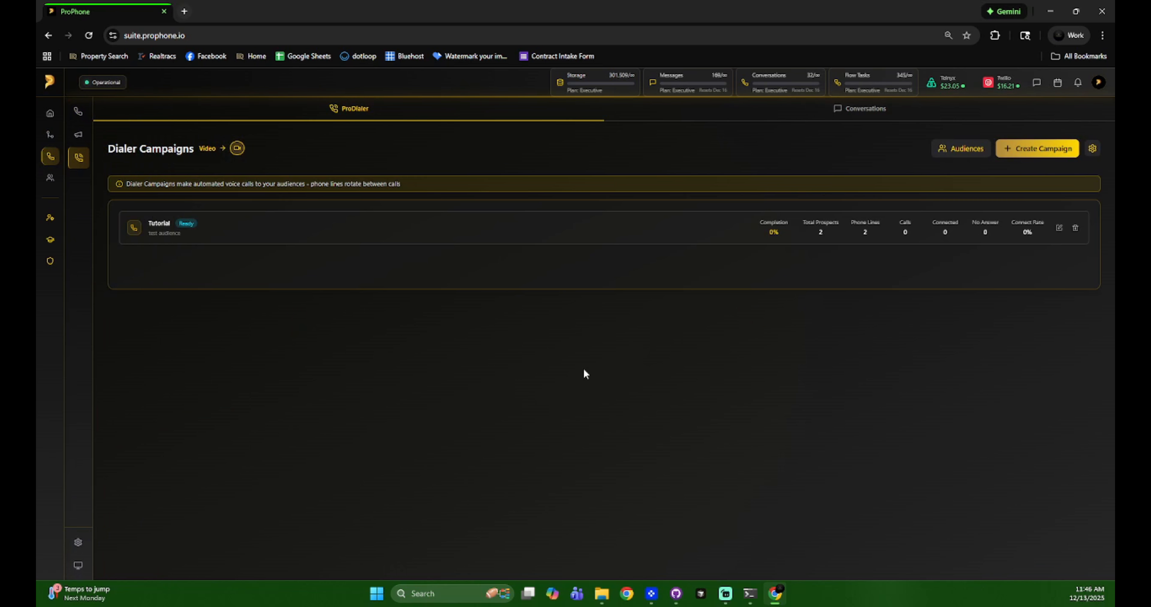
left_click(1092, 149)
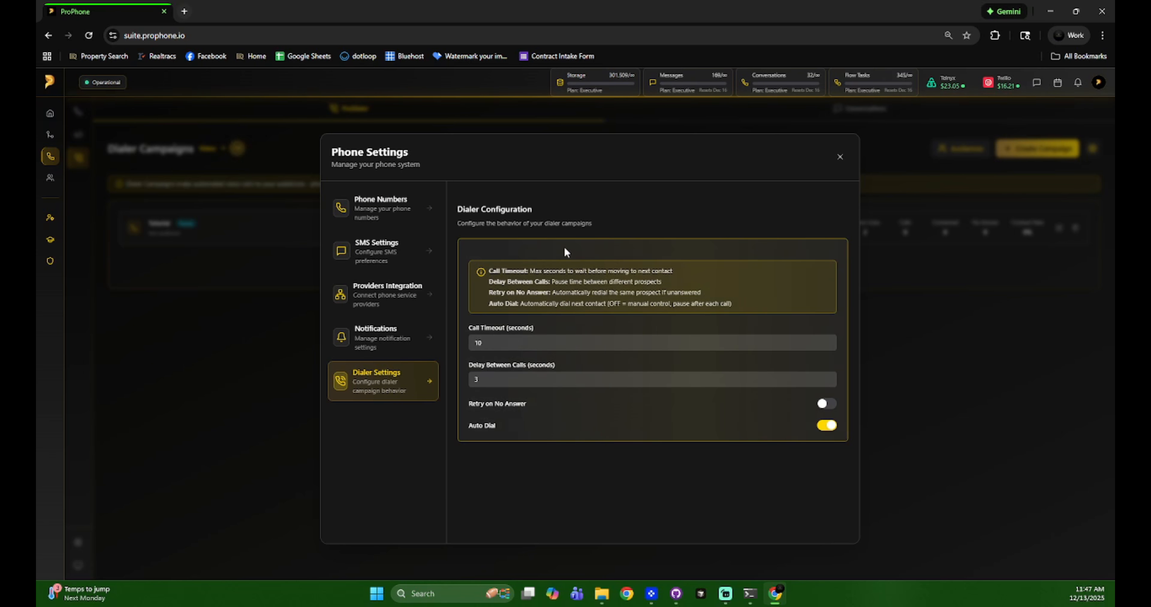
left_click(839, 157)
- View the phone numbers section of the general phone settings, close it and reopen the dialer configuration
left_click(88, 545)
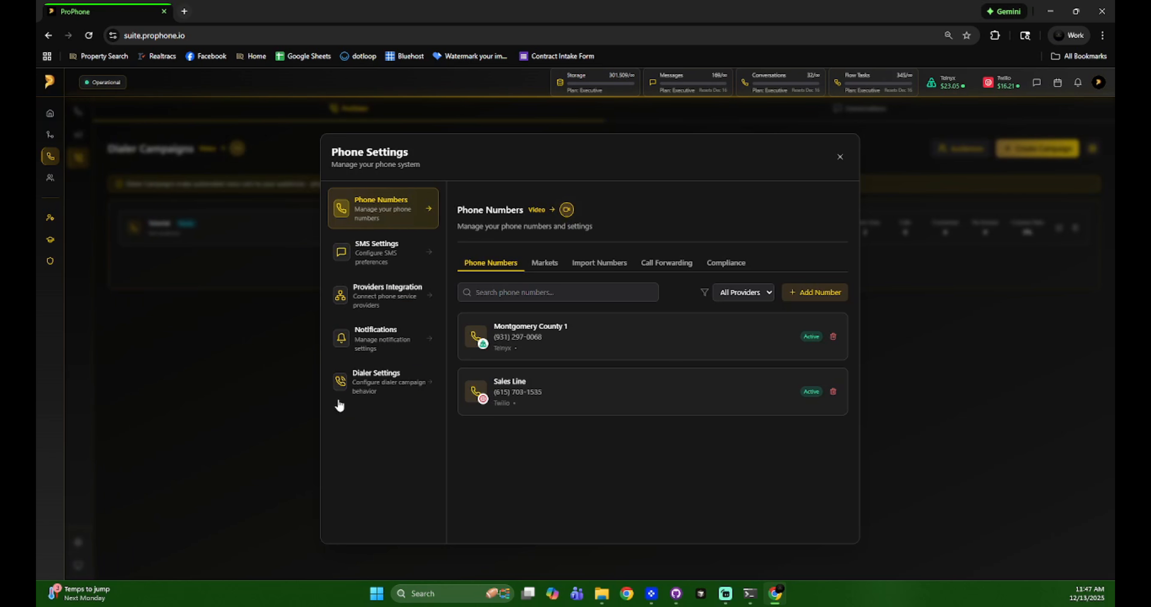
left_click(268, 371)
left_click(1093, 149)
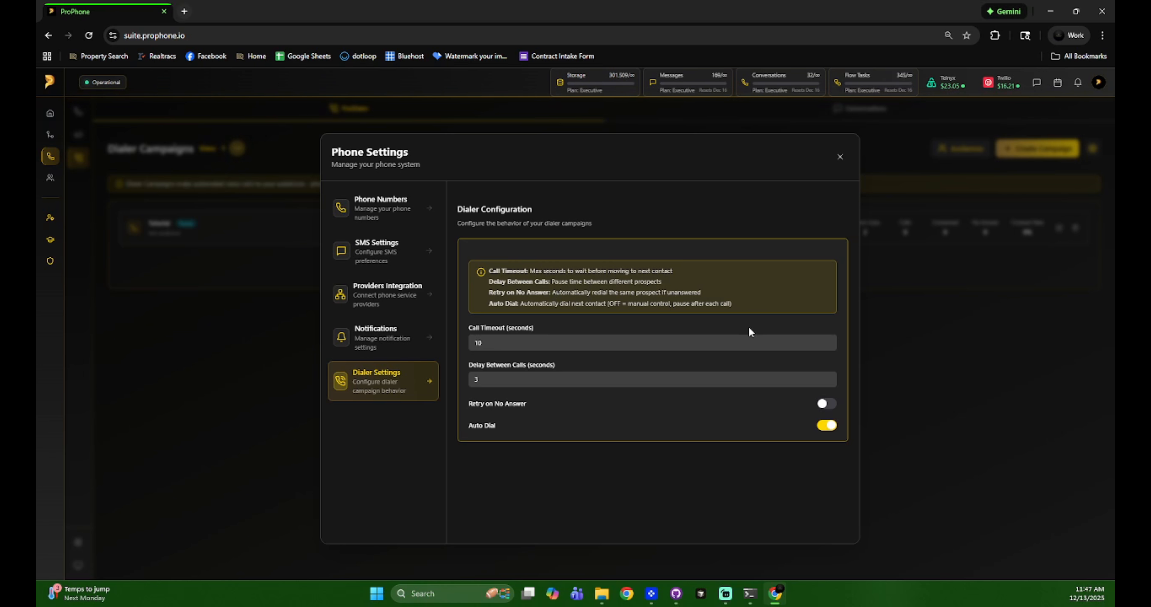
- Enable Retry on No Answer to examine its maximum retries and retry delay, disable it again and close the settings
left_click(825, 403)
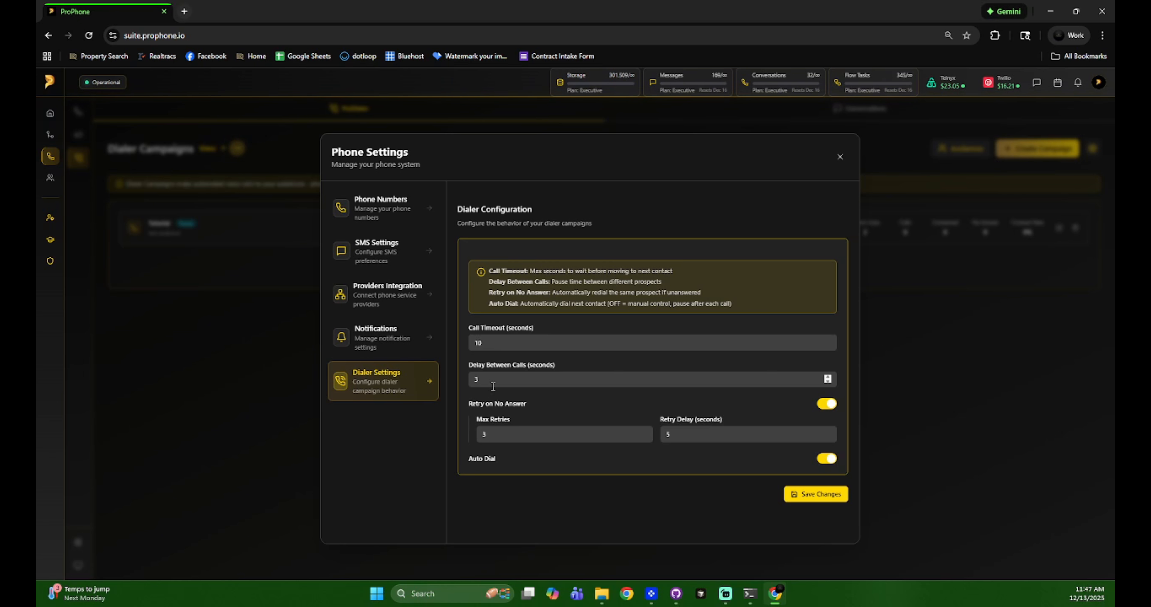
left_click(827, 403)
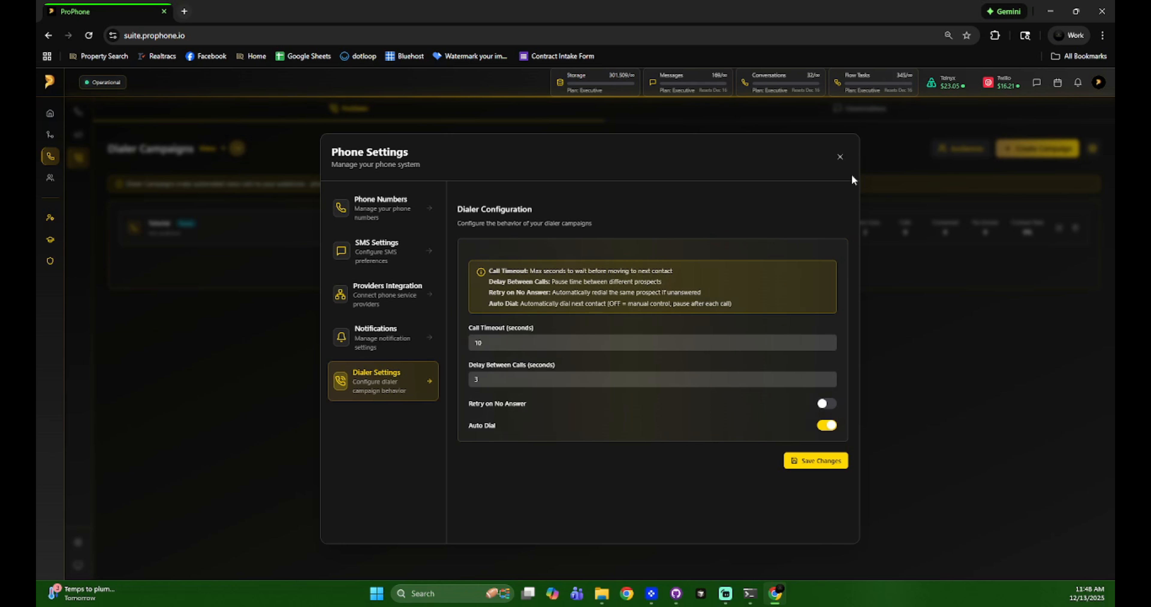
left_click(840, 157)
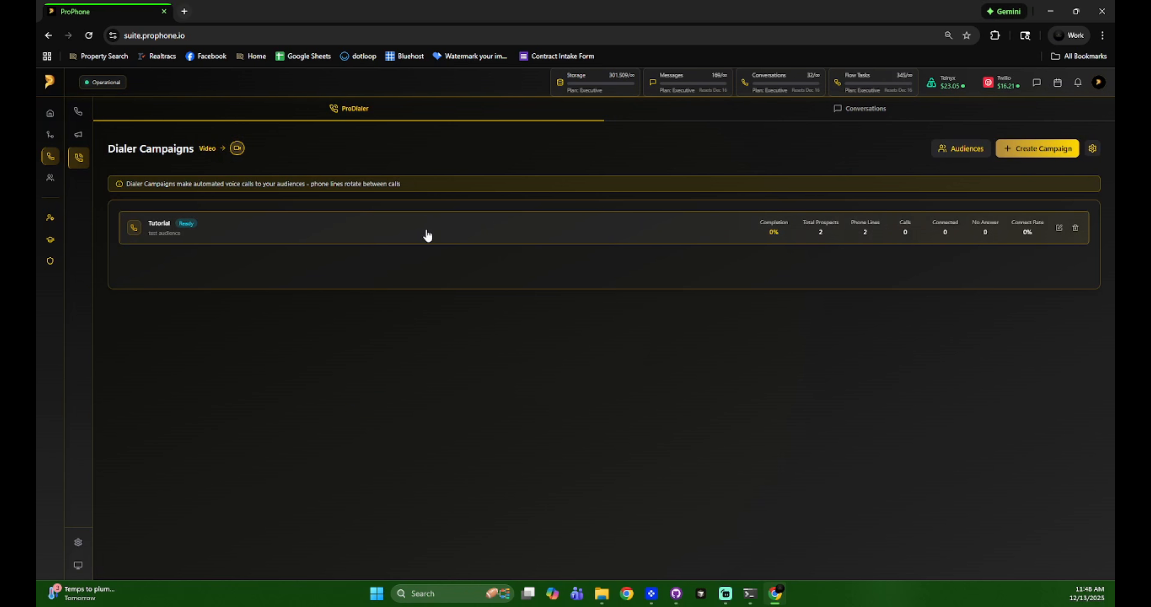
- Open the Tutorial campaign, check the Conversations view and return to the campaign to examine its call outcome field
left_click(412, 237)
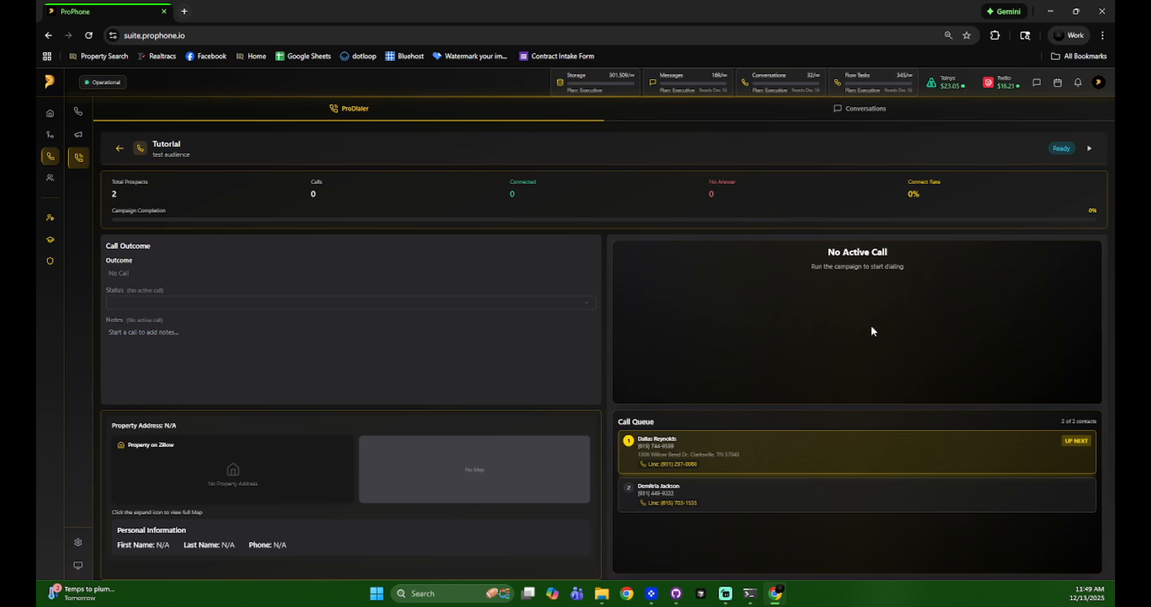
left_click(863, 113)
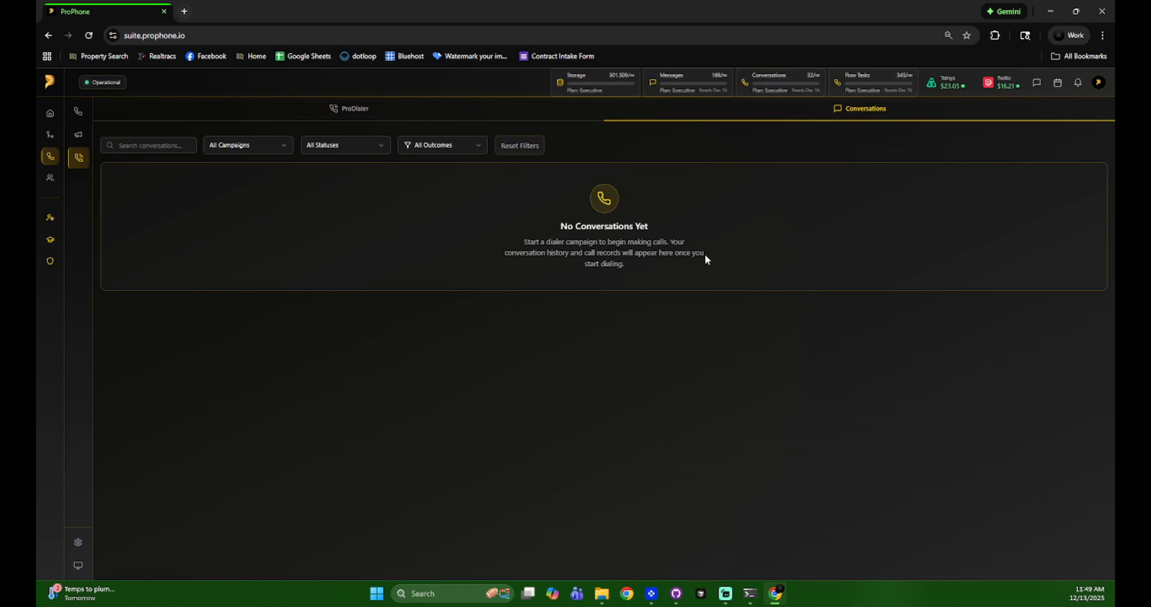
left_click(328, 106)
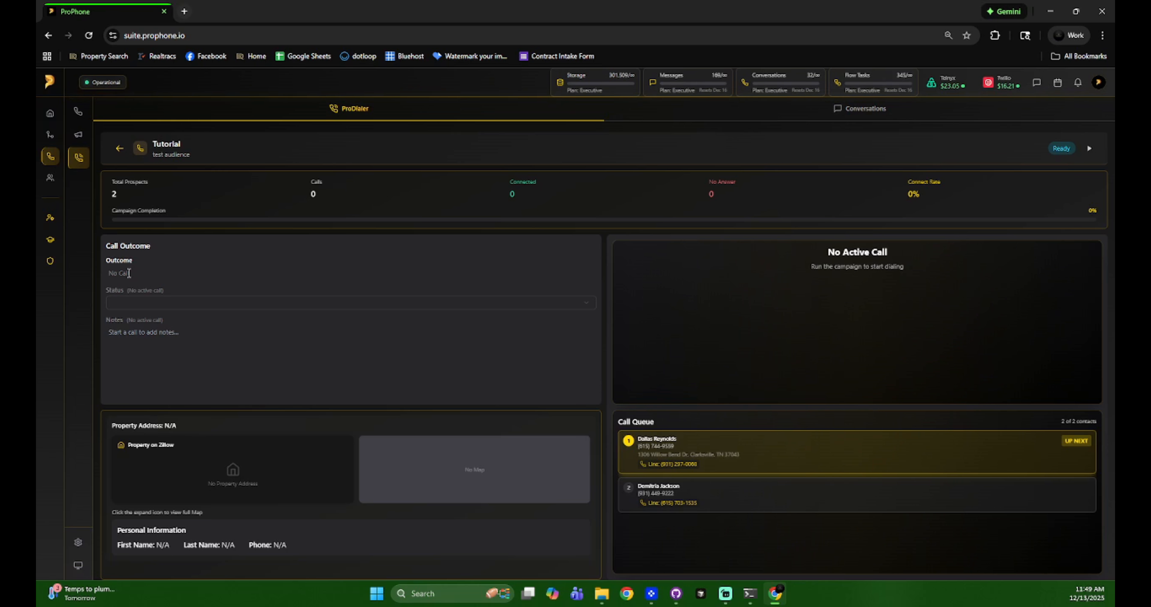
left_click_drag(134, 273, 106, 276)
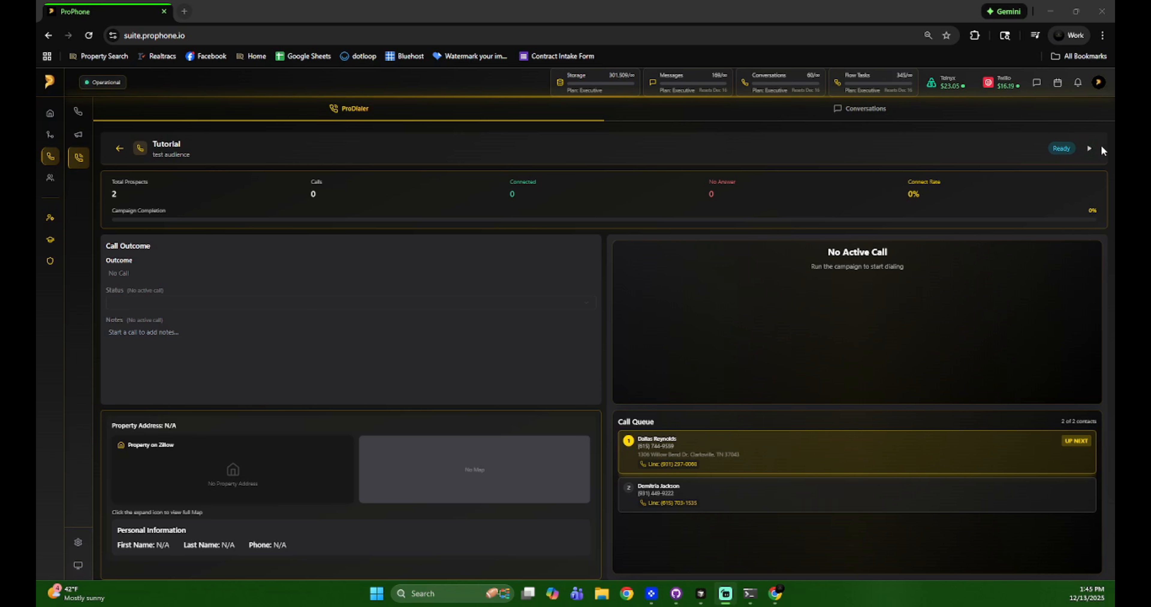
- Start dialing the Tutorial campaign and check the first prospect's property on Zillow
left_click(1089, 149)
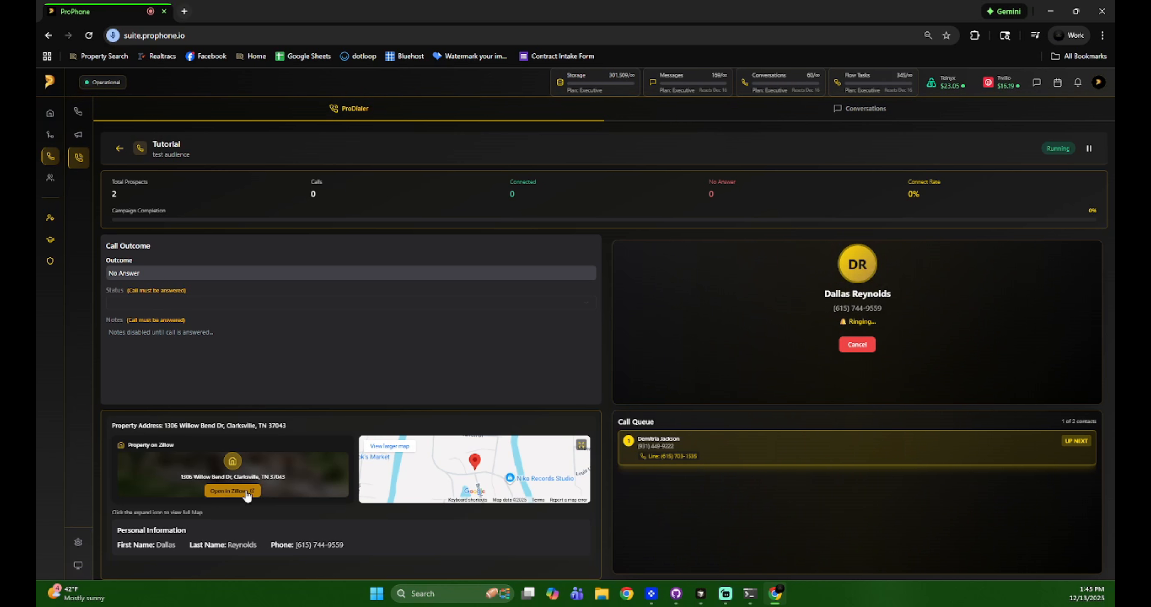
left_click(233, 491)
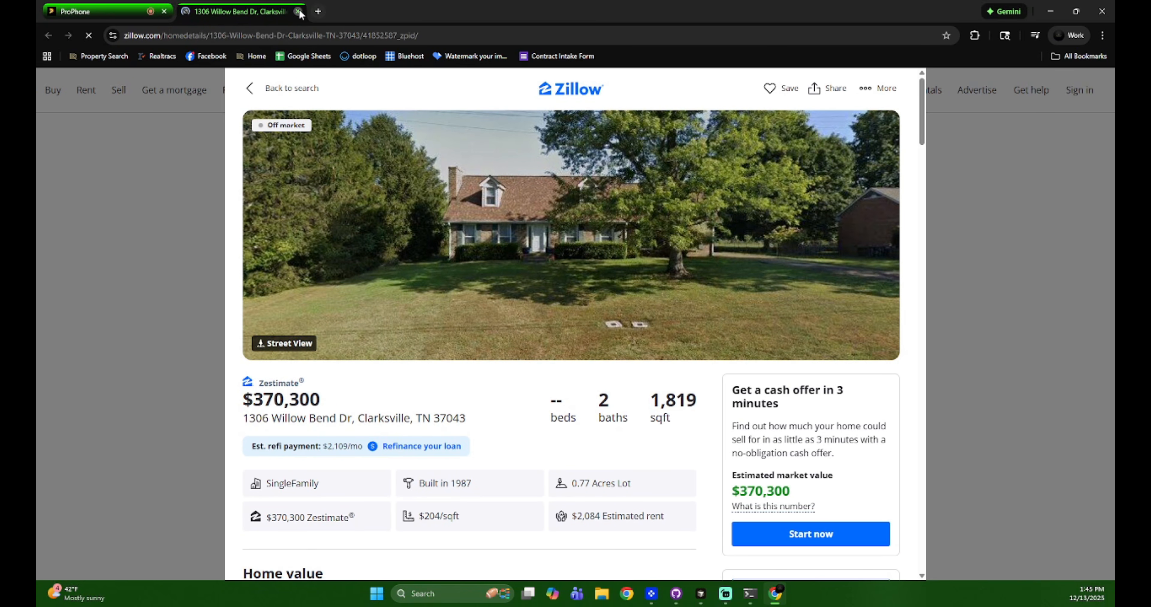
left_click(298, 12)
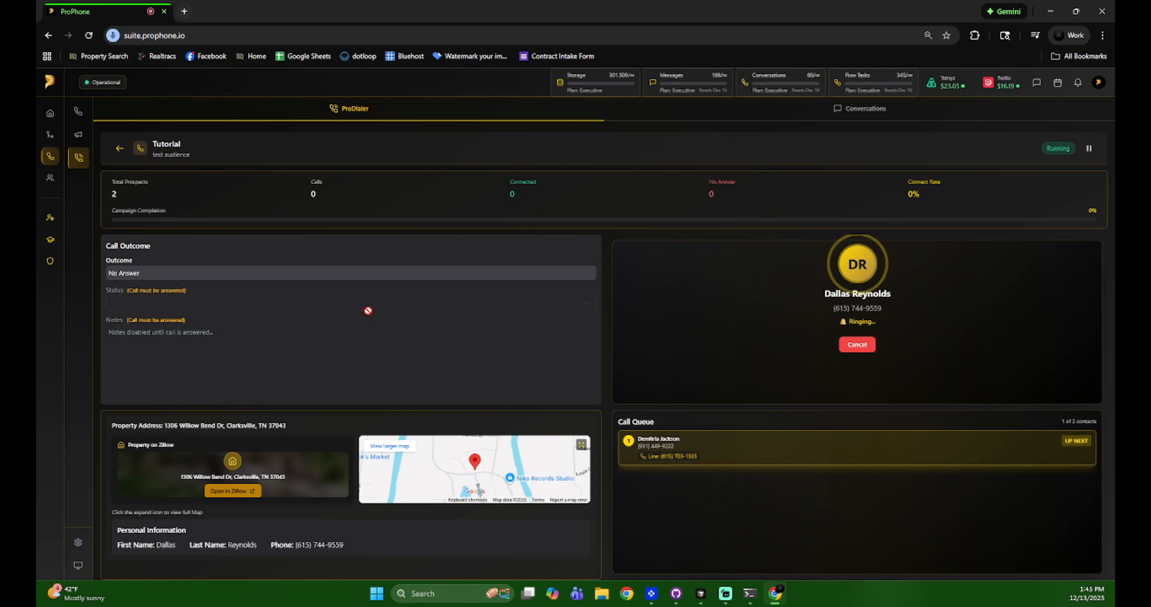
- Expand the current prospect's property map, look around the location and close the enlarged map
left_click(580, 447)
left_click_drag(743, 288, 753, 262)
left_click(840, 159)
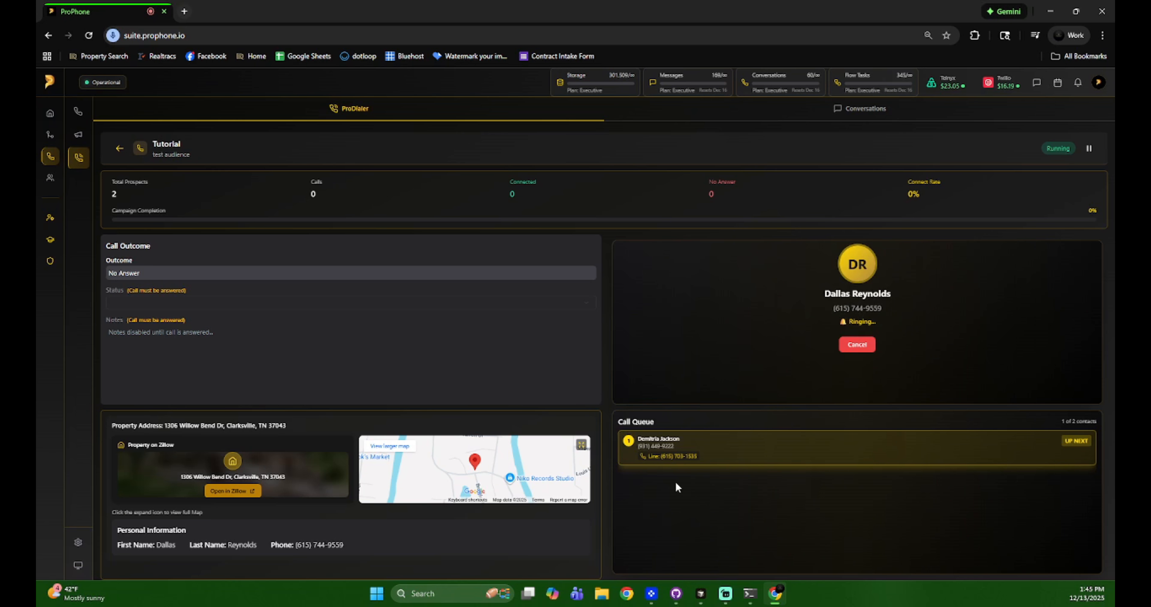
- Cancel the ringing call to the first prospect, end the second prospect's call and return to the campaign list
left_click(856, 345)
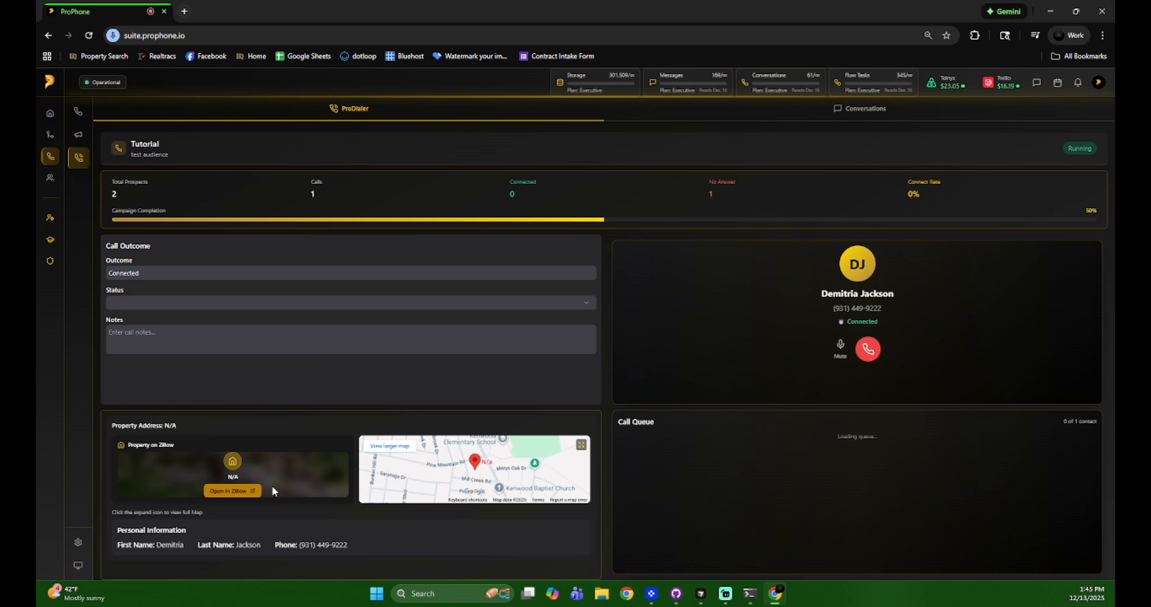
left_click(867, 351)
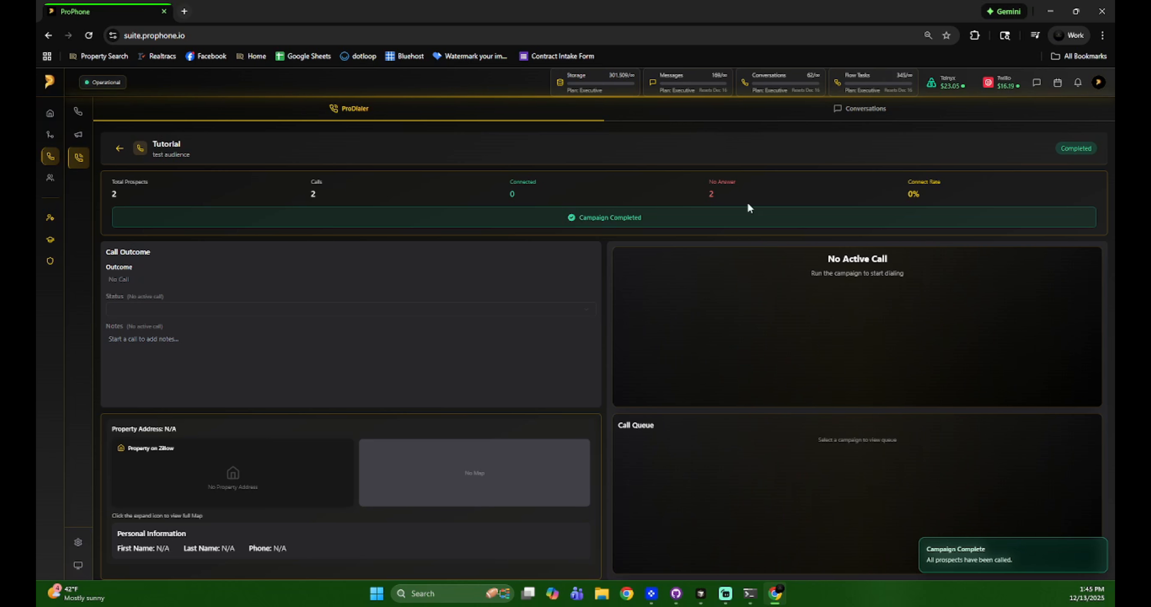
left_click(120, 149)
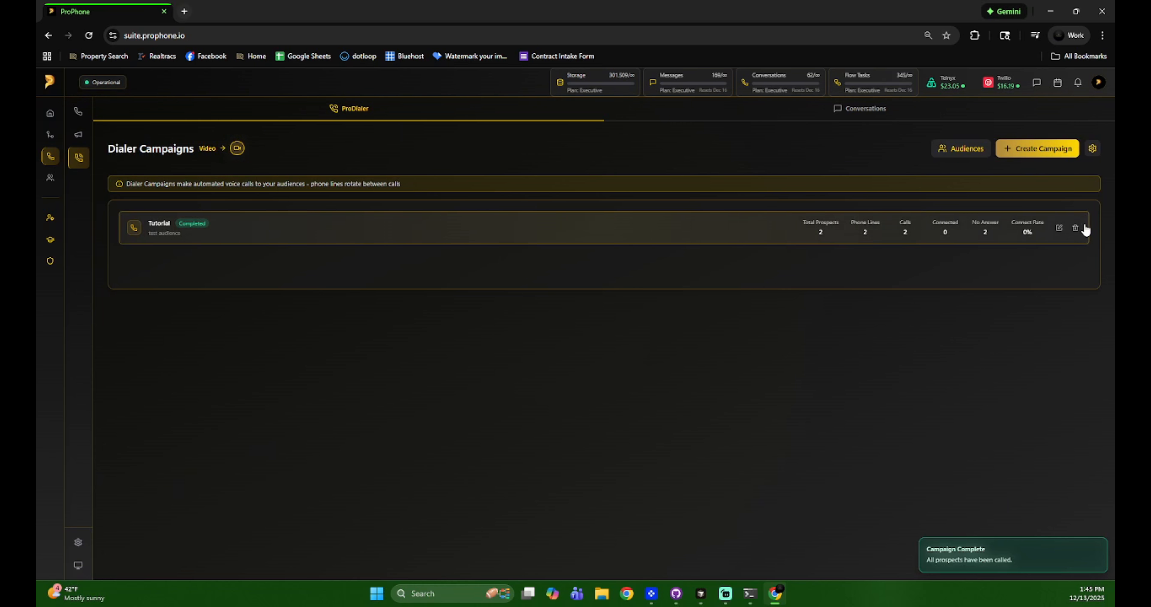
- Review the dialer configuration and the Tutorial campaign's statistics page, returning to the campaign list
left_click(1092, 149)
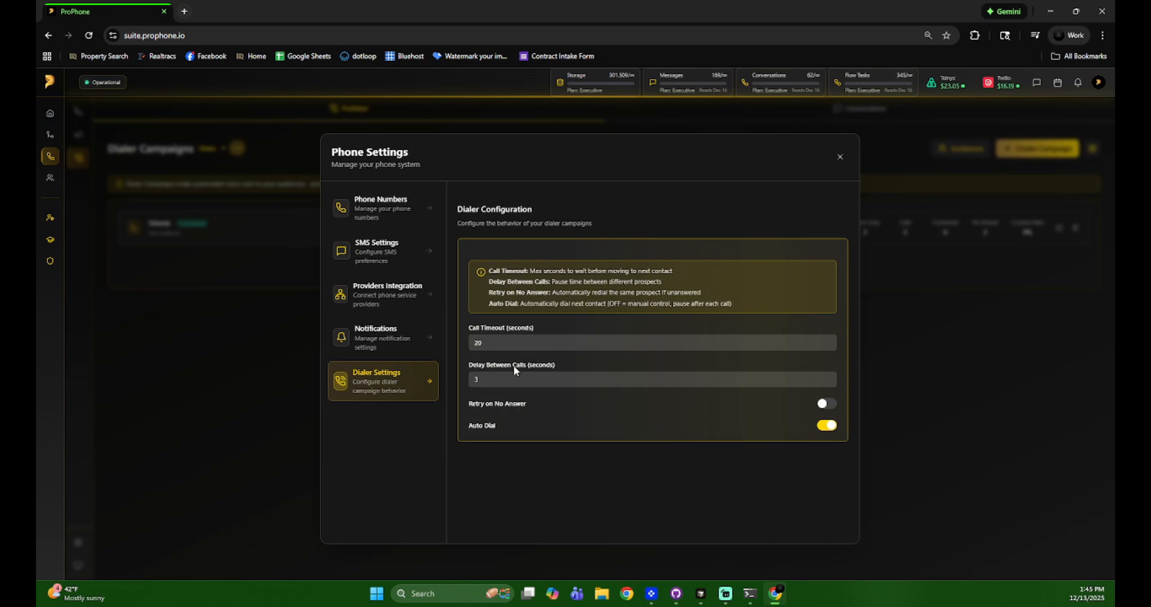
left_click(839, 157)
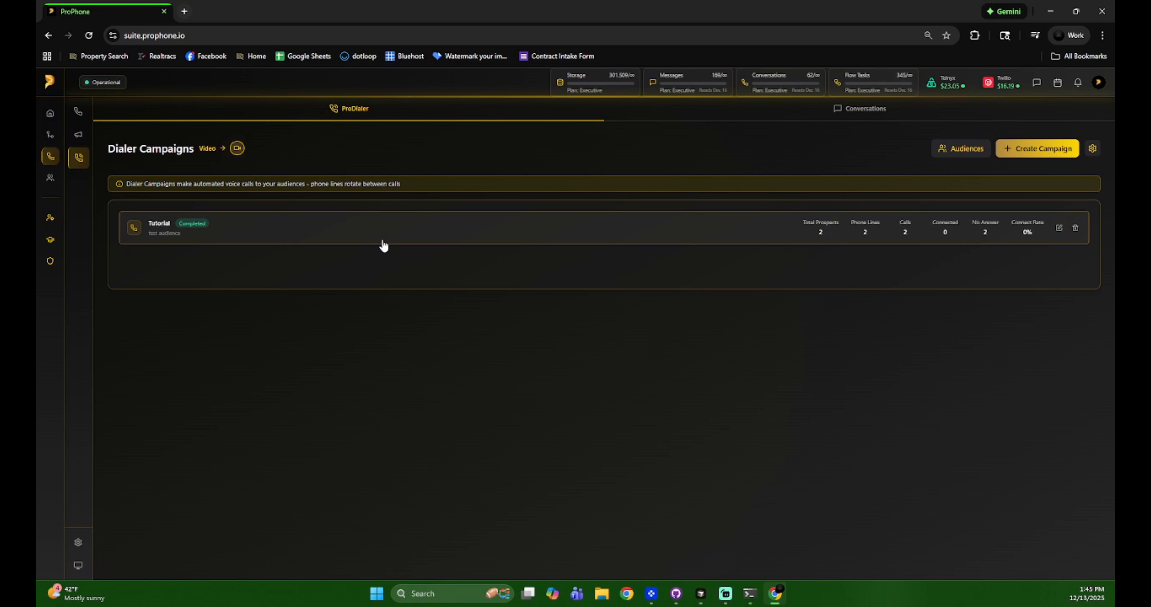
left_click(429, 243)
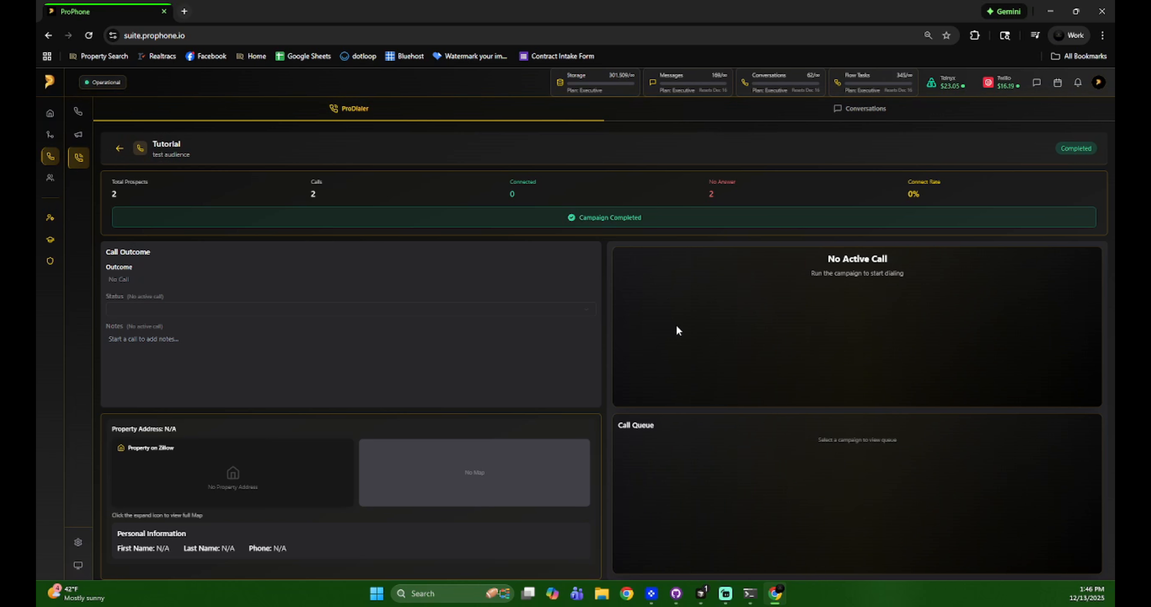
left_click(120, 149)
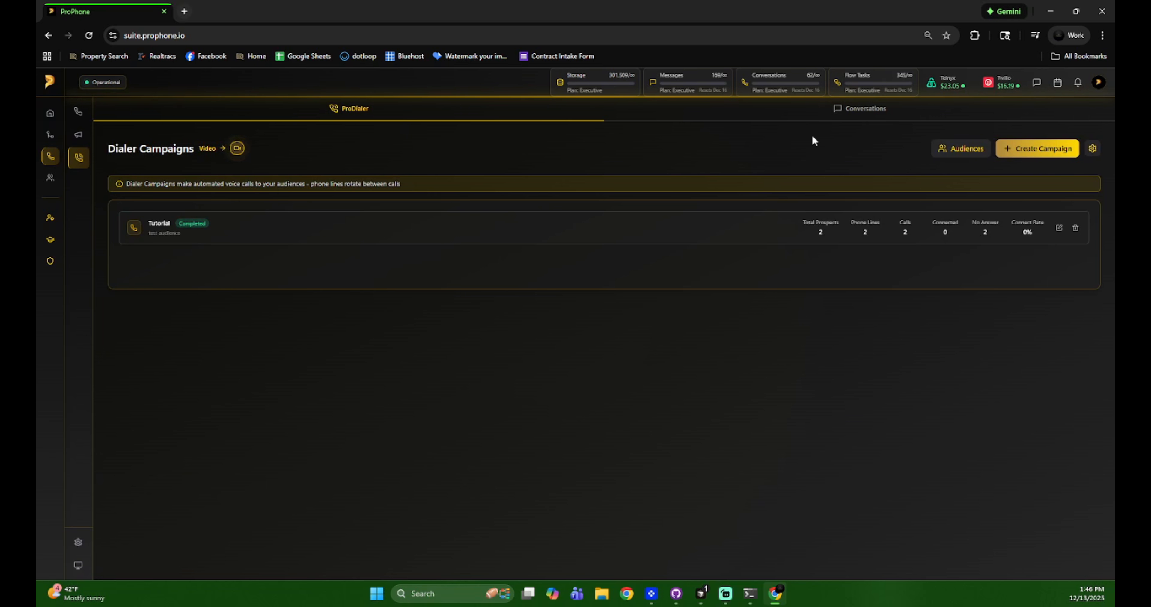
- Open the dialer conversations, try selecting all of them, and select only the first conversation
left_click(821, 118)
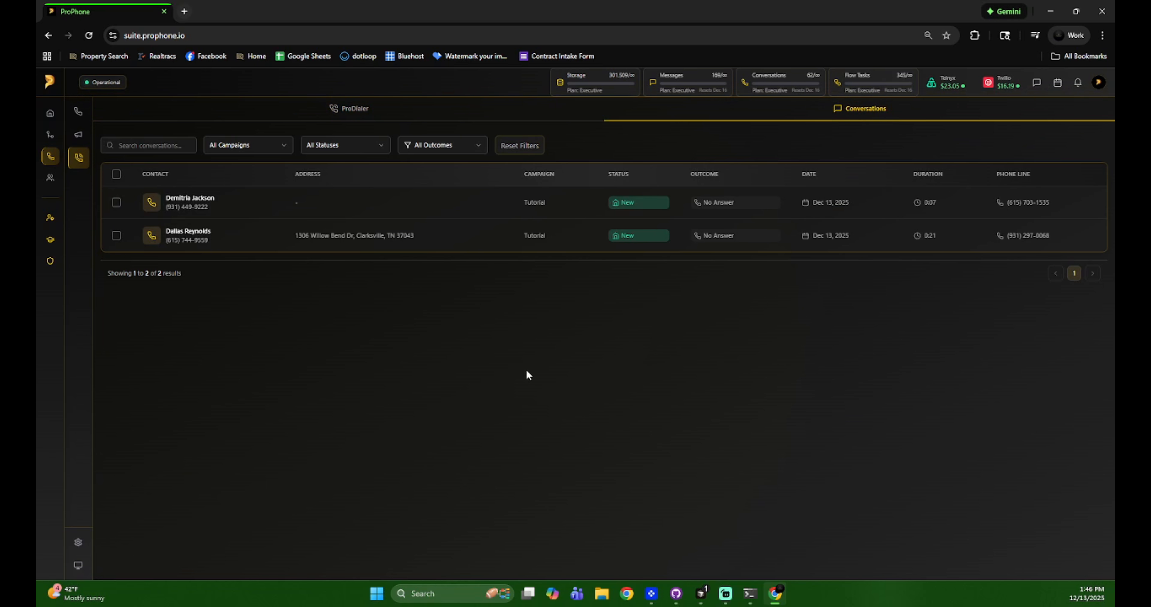
left_click(116, 175)
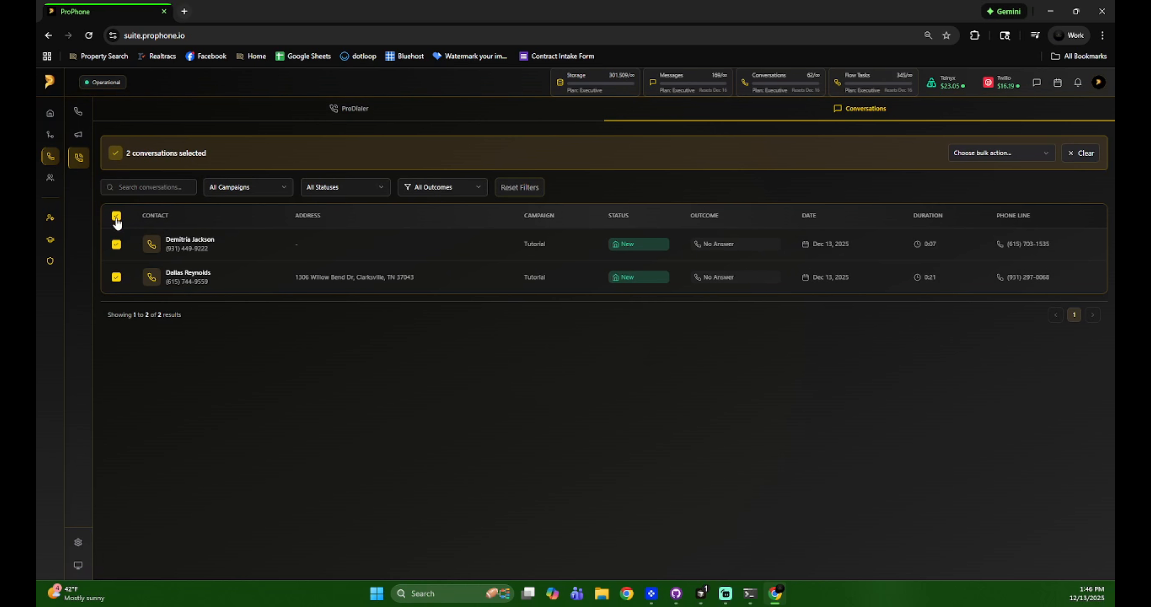
left_click(116, 216)
left_click(116, 201)
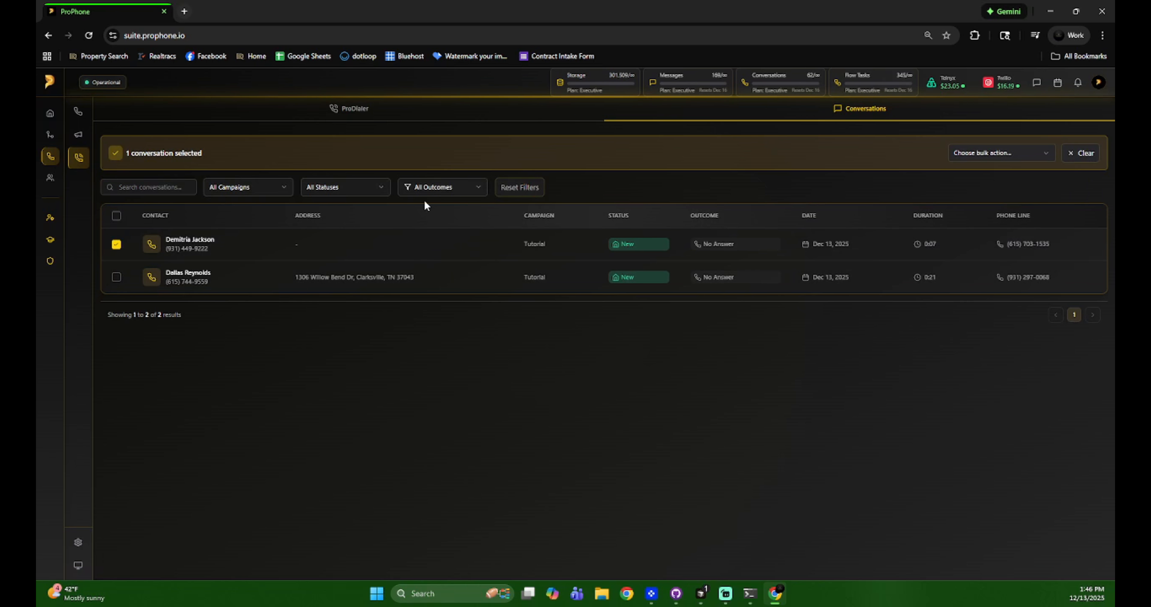
- Examine the bulk actions and the Add to Audience options for existing and new audiences, closing the dialog without adding
left_click(979, 156)
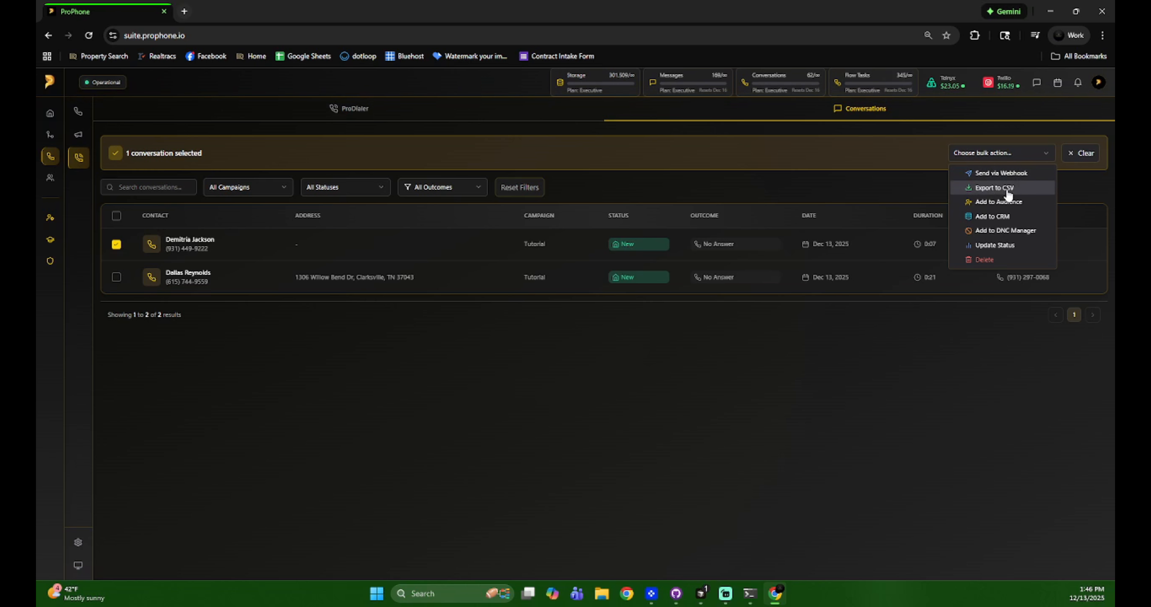
left_click(1012, 205)
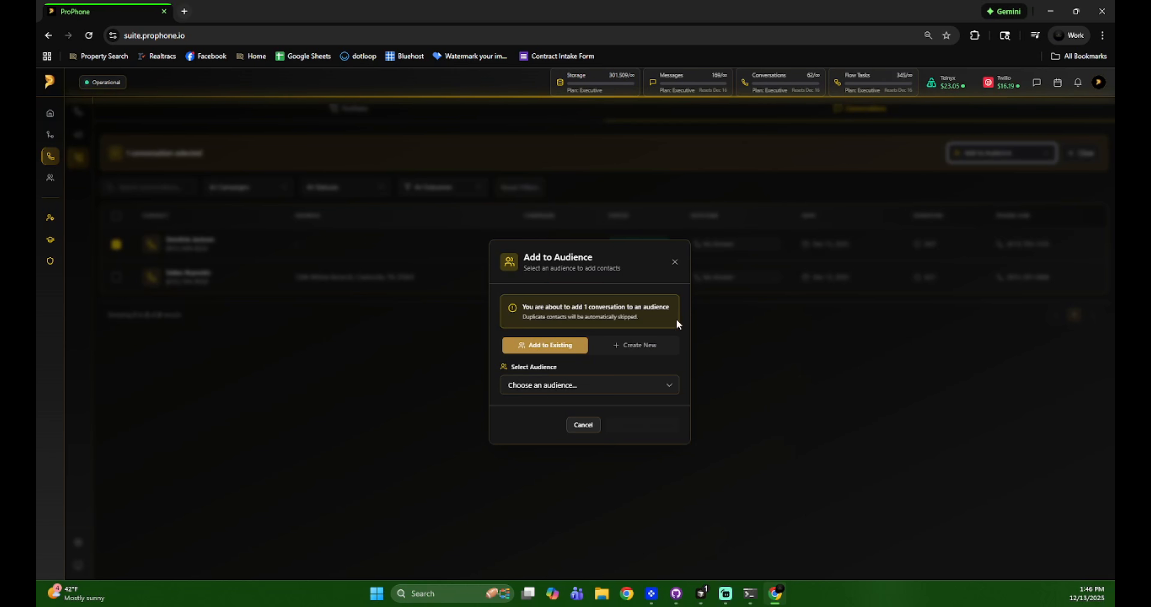
left_click(539, 386)
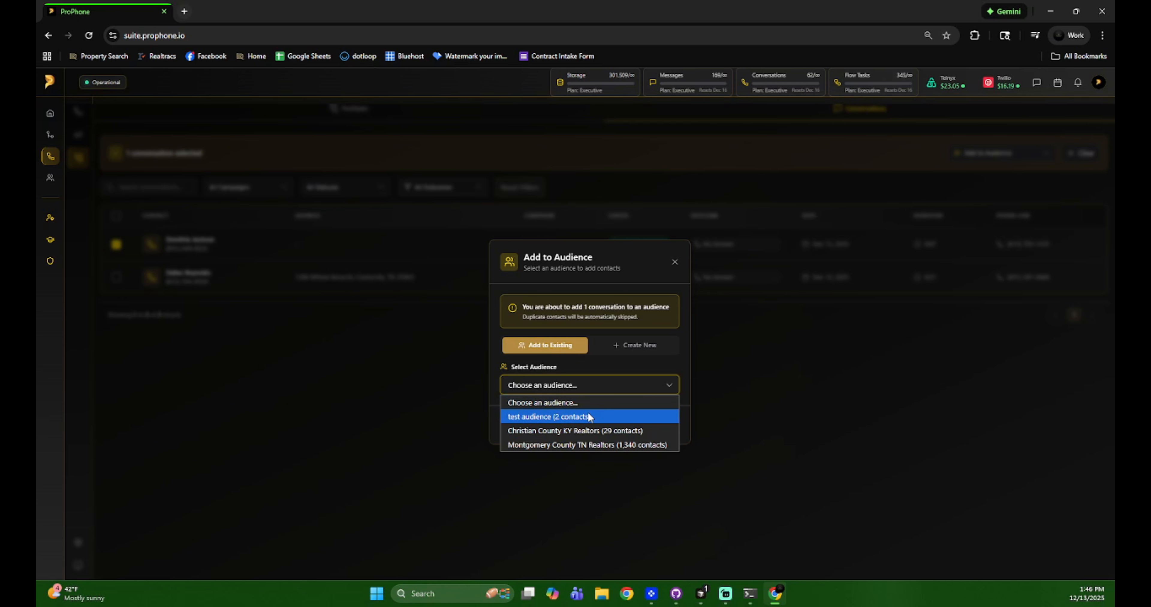
left_click(633, 345)
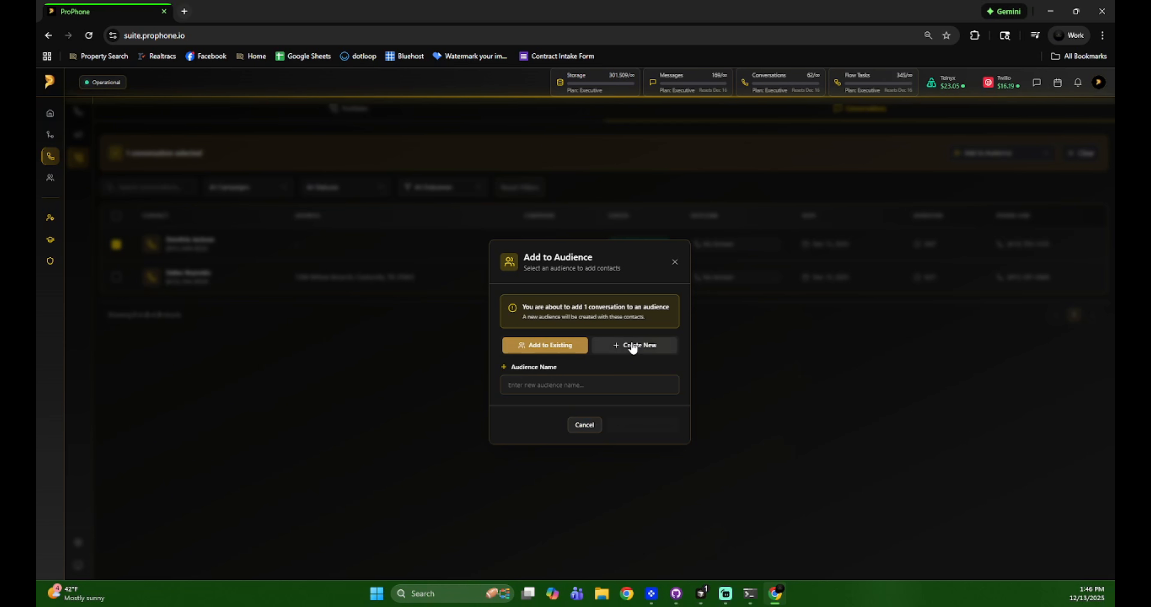
left_click(674, 263)
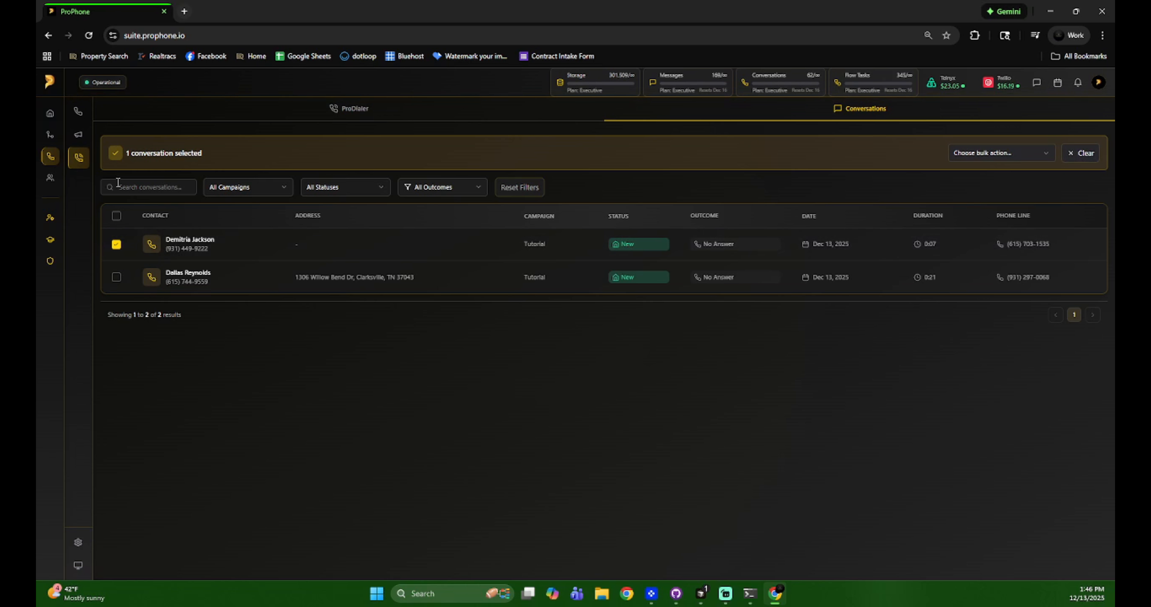
- Open My Lists in the CRM and examine the status, lists and tags options in Advanced Filters without applying any
left_click(70, 192)
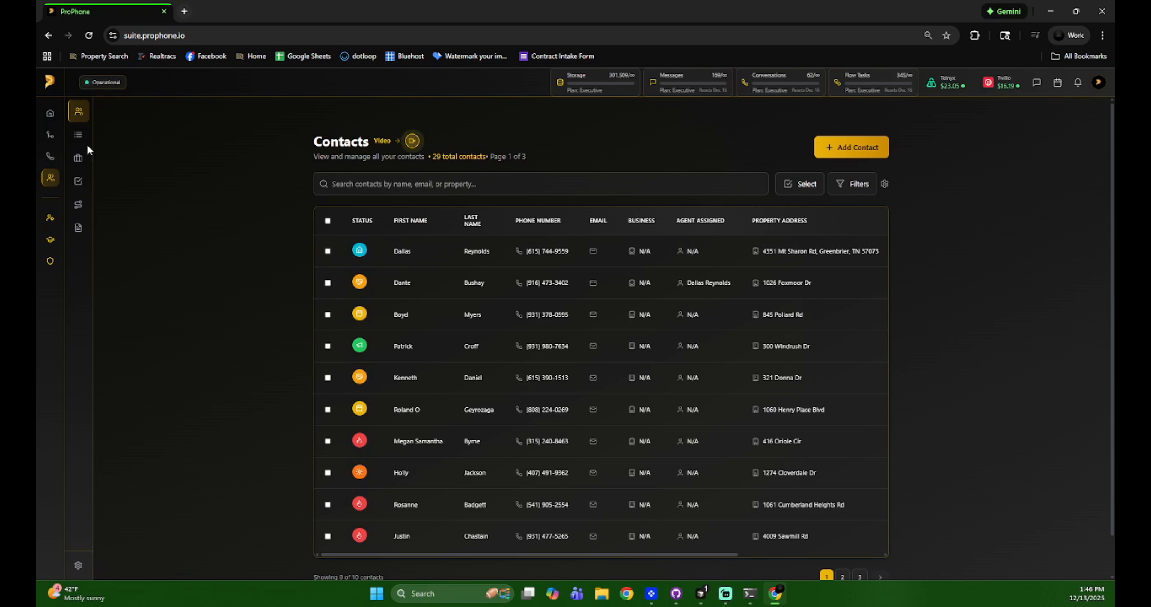
left_click(89, 134)
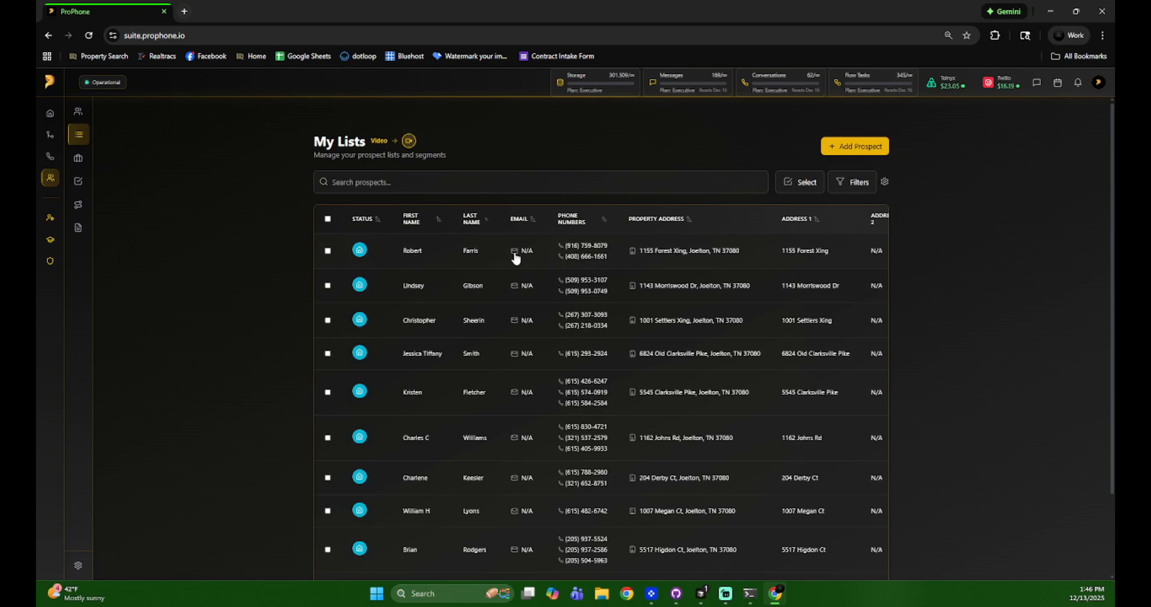
left_click(860, 185)
left_click(503, 309)
left_click(606, 286)
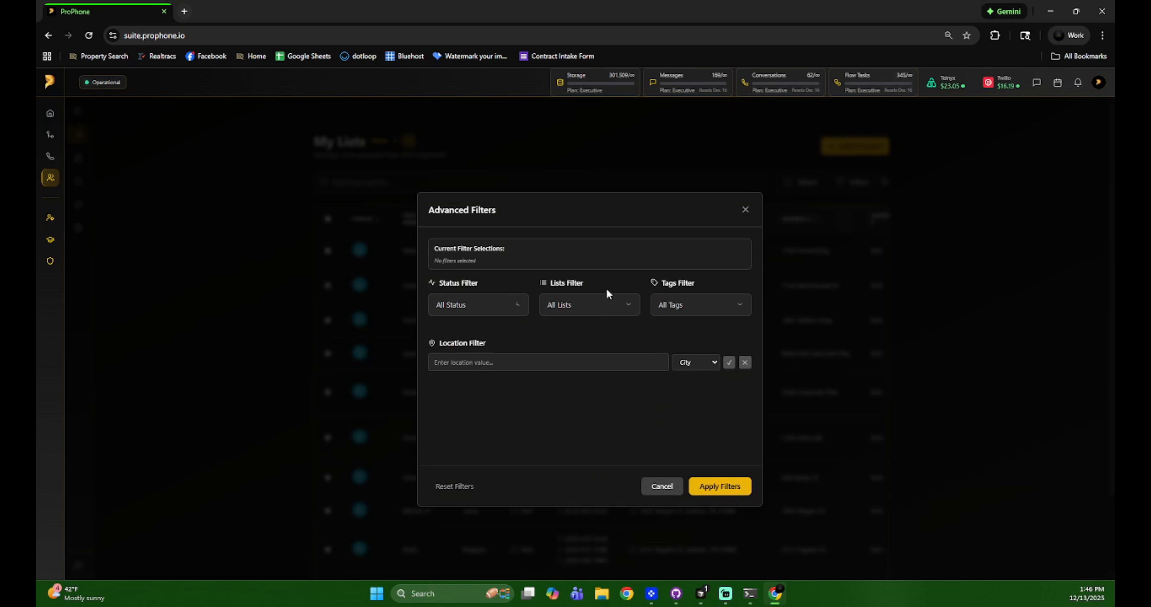
left_click(570, 308)
left_click(699, 346)
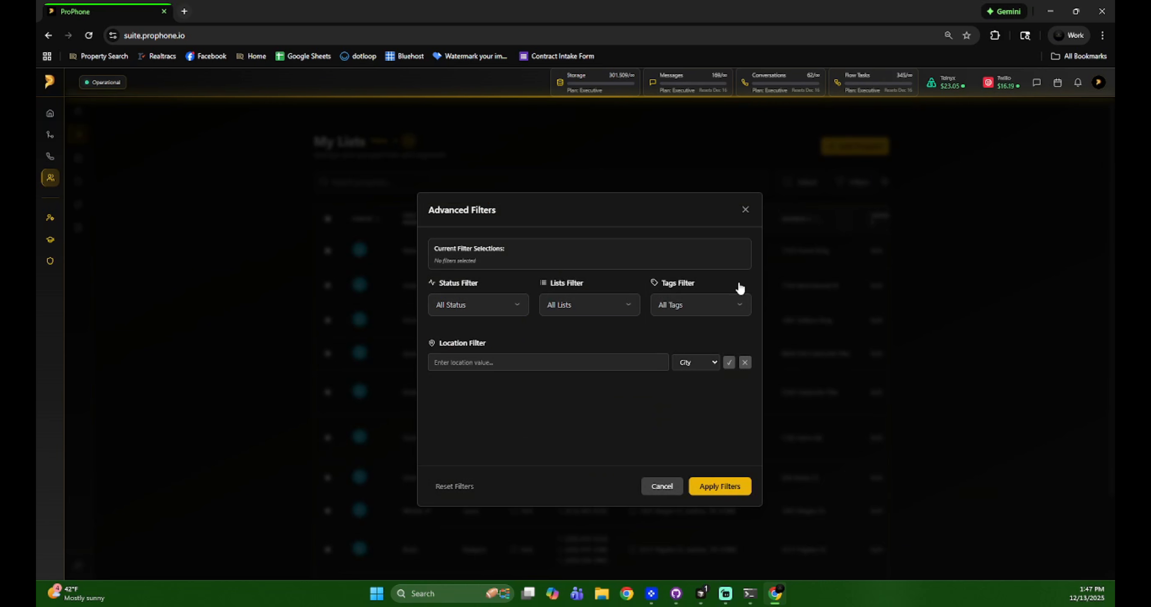
left_click(745, 210)
- Select the first prospect, review the audiences available for adding it, cancel the addition and return to the Phone section
left_click(327, 251)
left_click(842, 183)
left_click(830, 314)
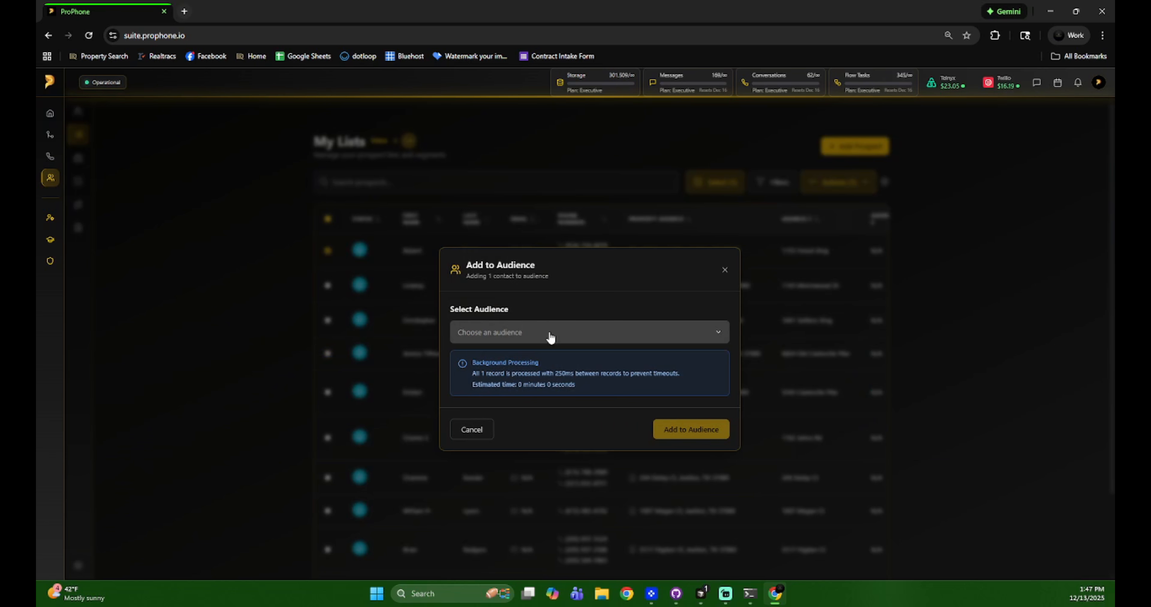
left_click(554, 332)
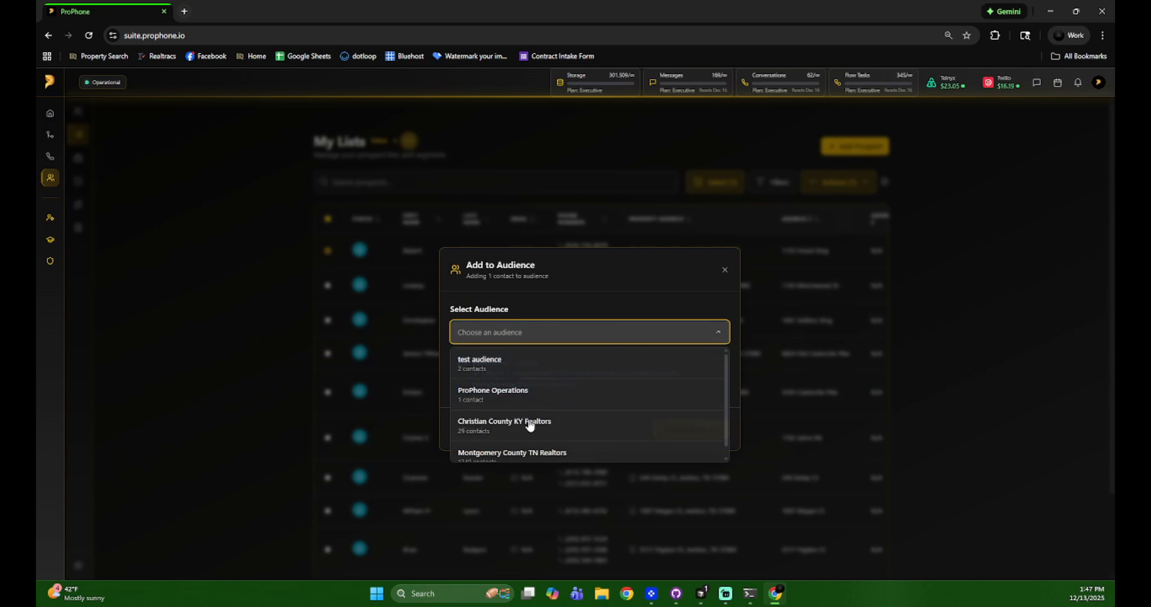
left_click(723, 271)
left_click(67, 165)
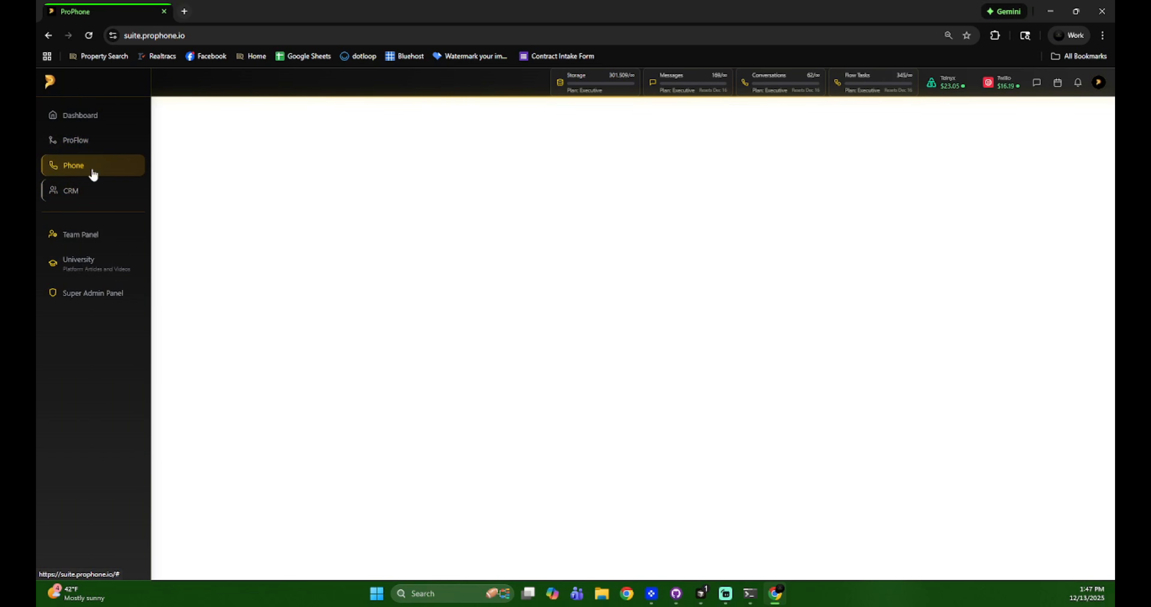
- Open the dialer conversations, select the first conversation and review the available bulk actions
left_click(103, 157)
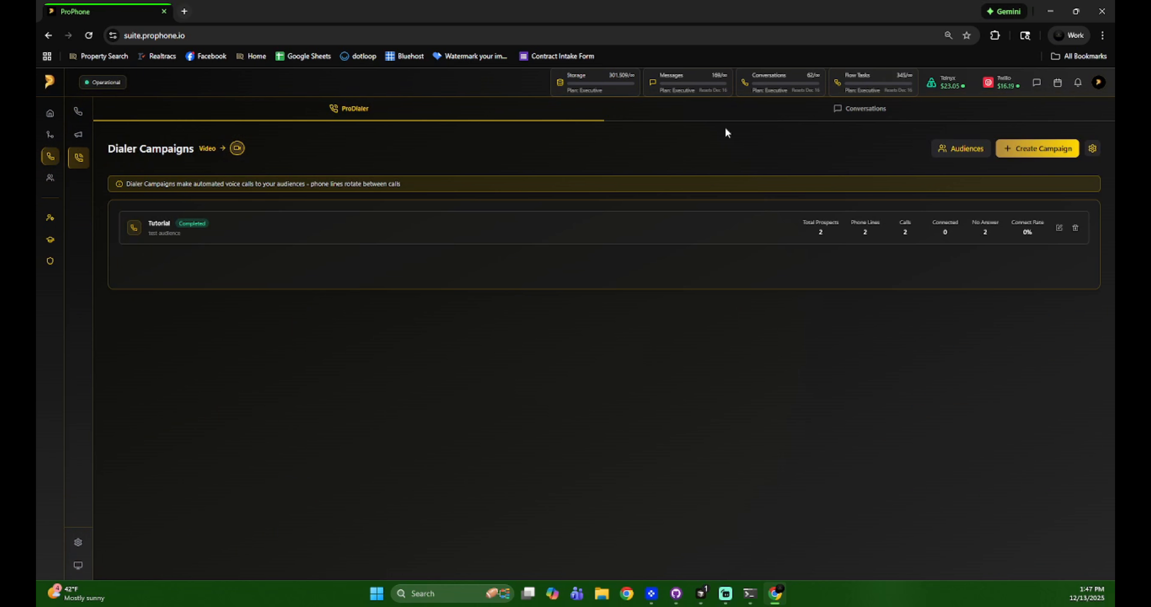
left_click(752, 115)
left_click(118, 204)
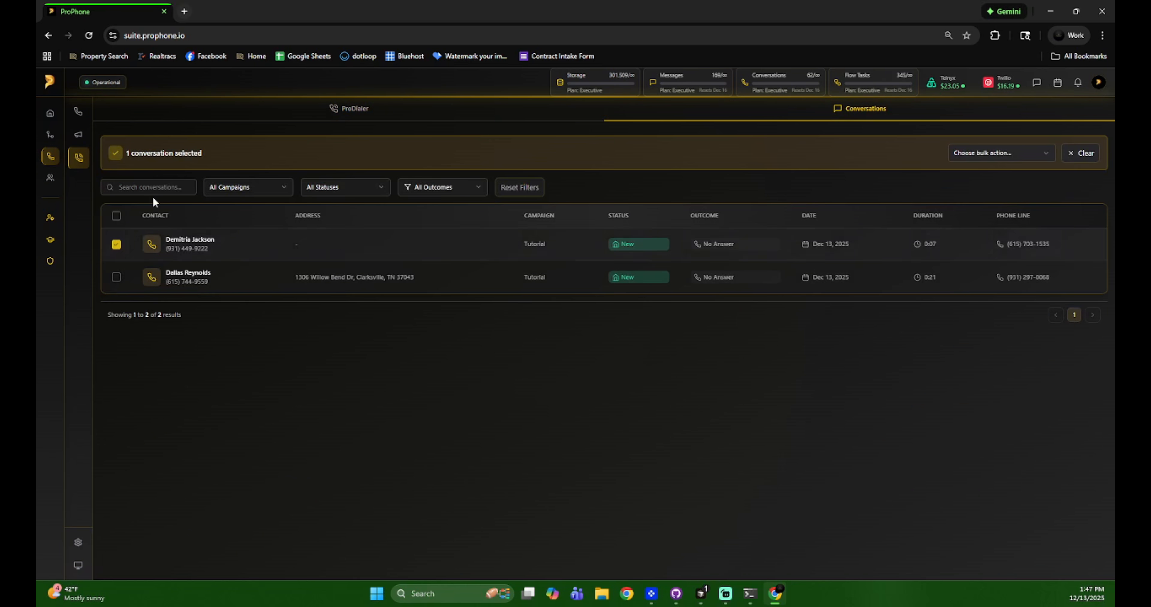
left_click(988, 154)
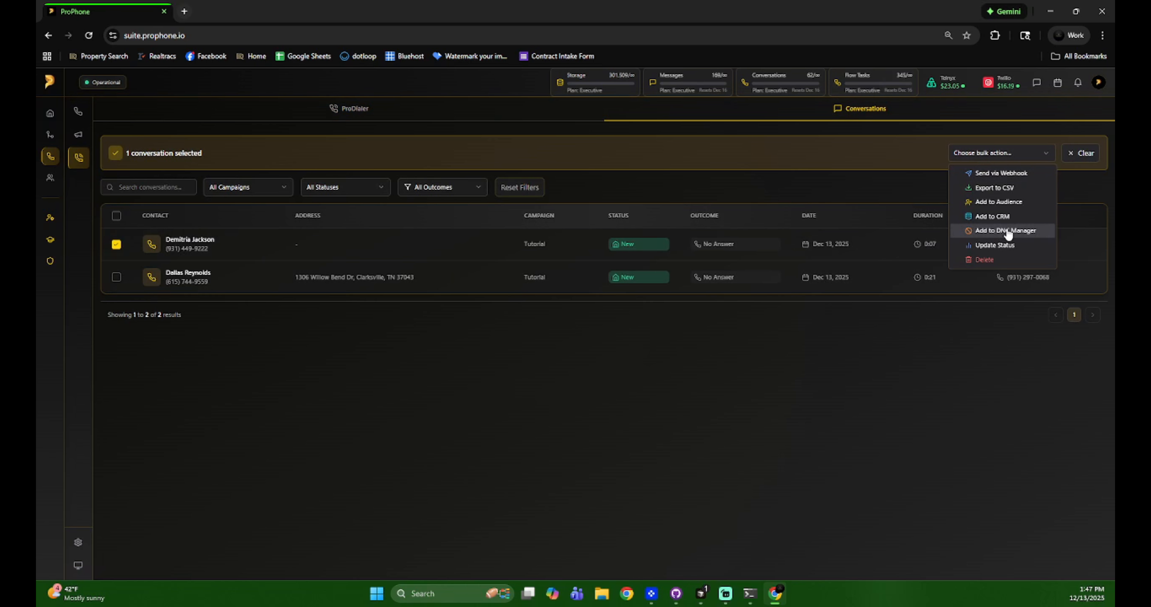
- Examine the Dialer Settings and the DNC Manager under SMS Settings in Phone Settings, and close the dialog unchanged
left_click(87, 542)
left_click(87, 542)
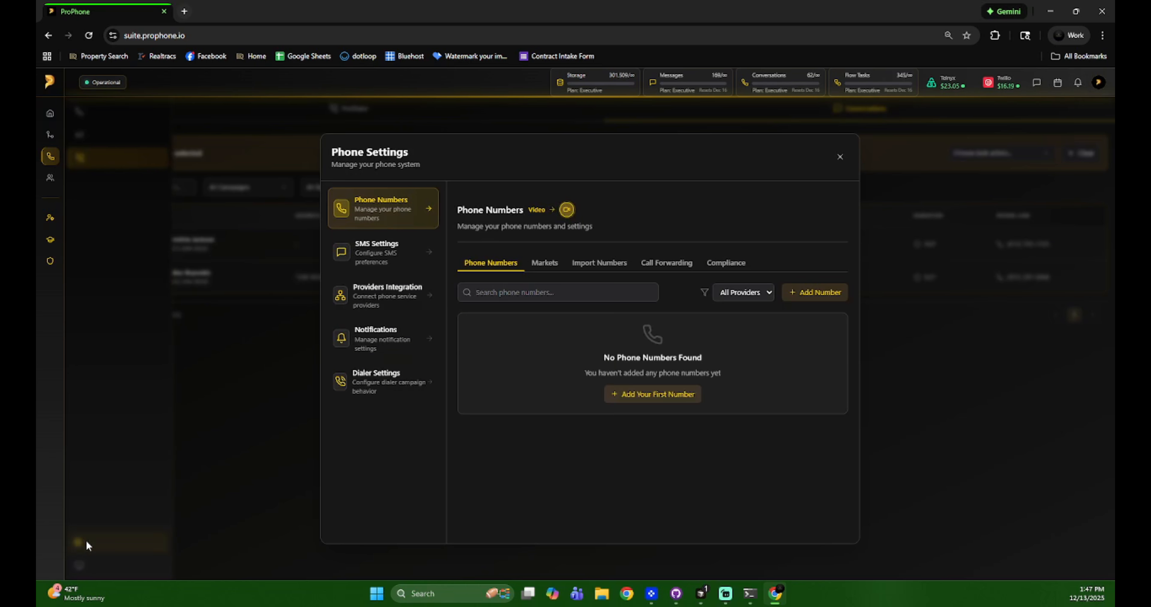
left_click(378, 400)
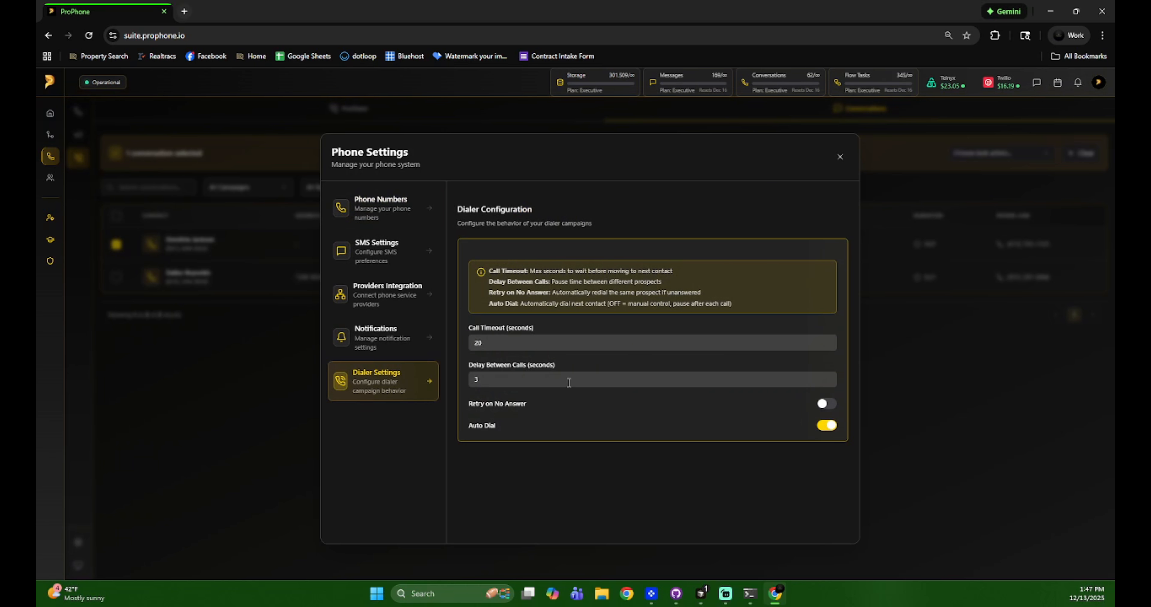
left_click(361, 342)
left_click(400, 262)
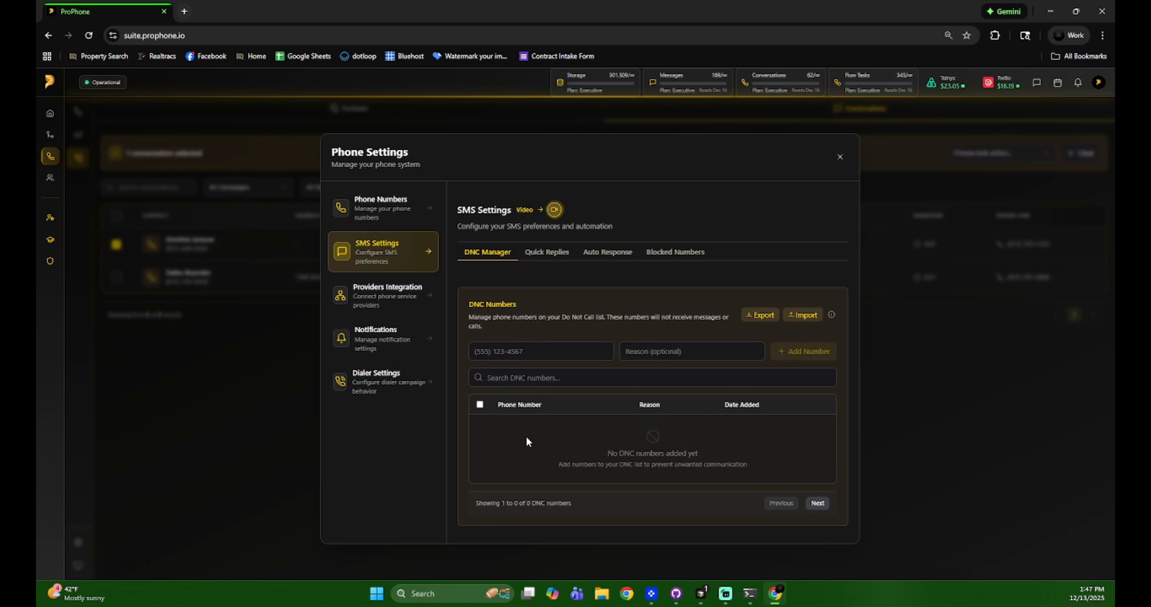
left_click(839, 157)
- Add the selected conversation's contact to the CRM with the Add to CRM bulk action and confirm it
left_click(979, 151)
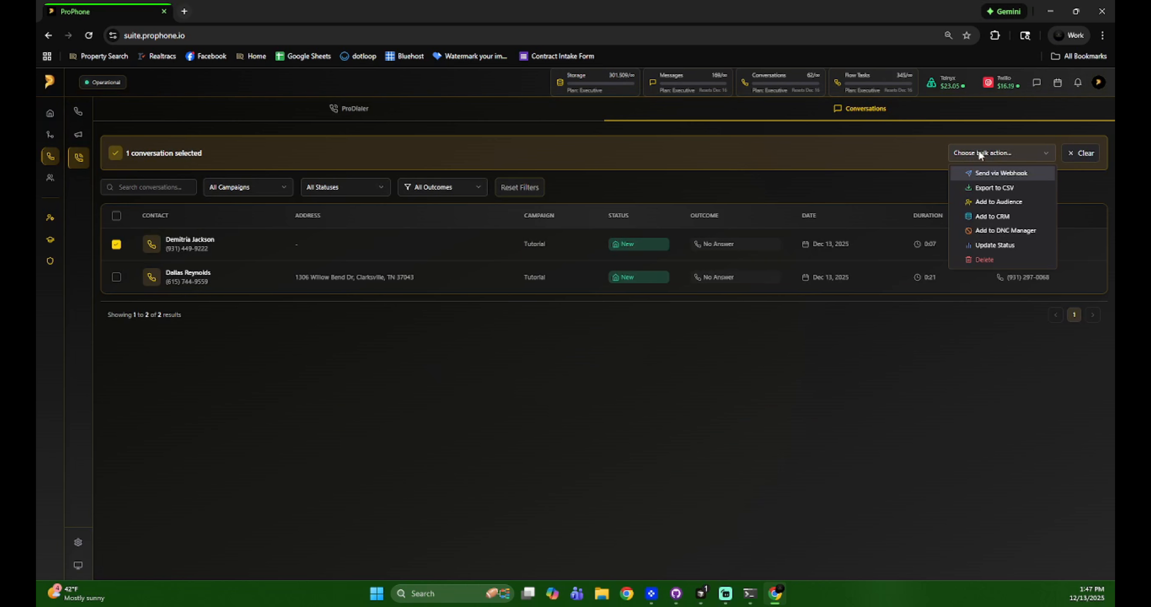
left_click(989, 216)
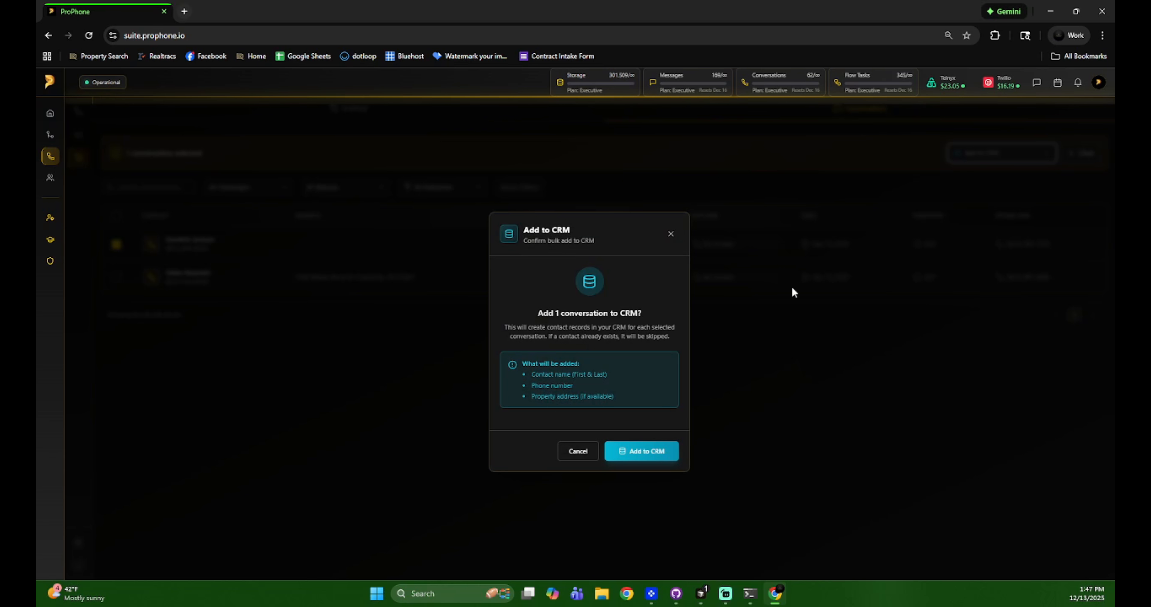
left_click(635, 452)
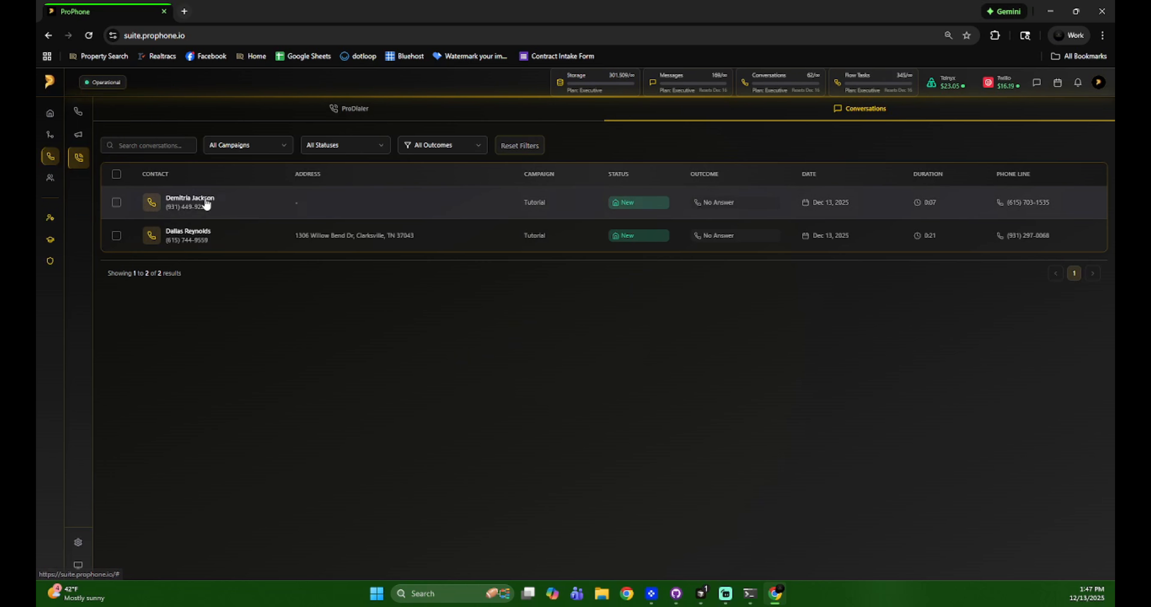
- Open the CRM contacts, select the newly added contact in the first row and delete it
mouse_move(66, 145)
left_click(75, 191)
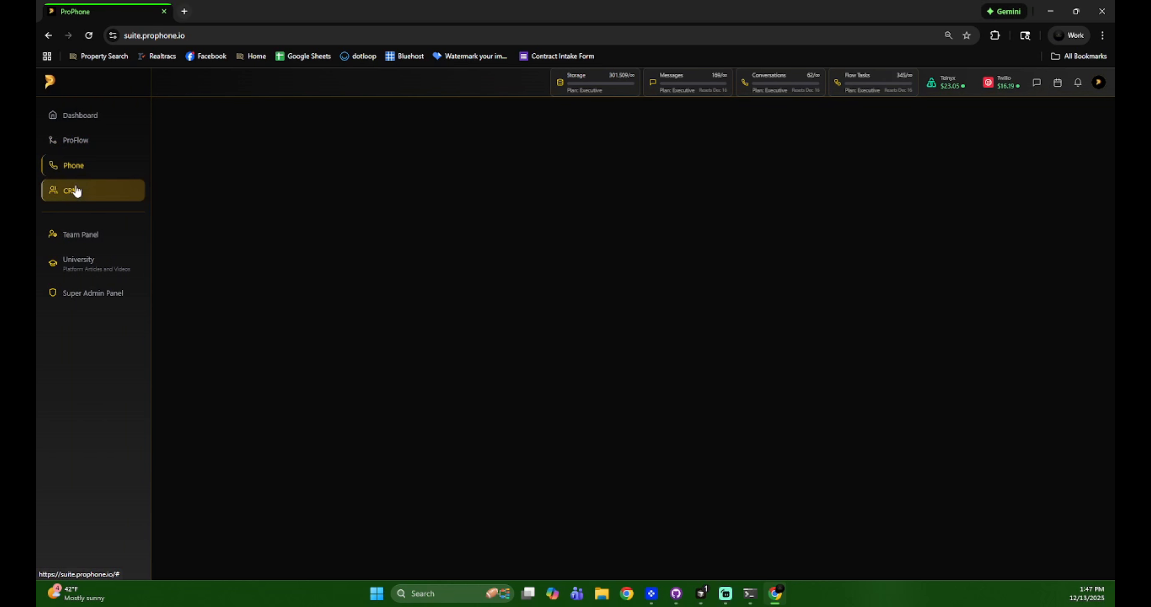
left_click(328, 251)
left_click(836, 184)
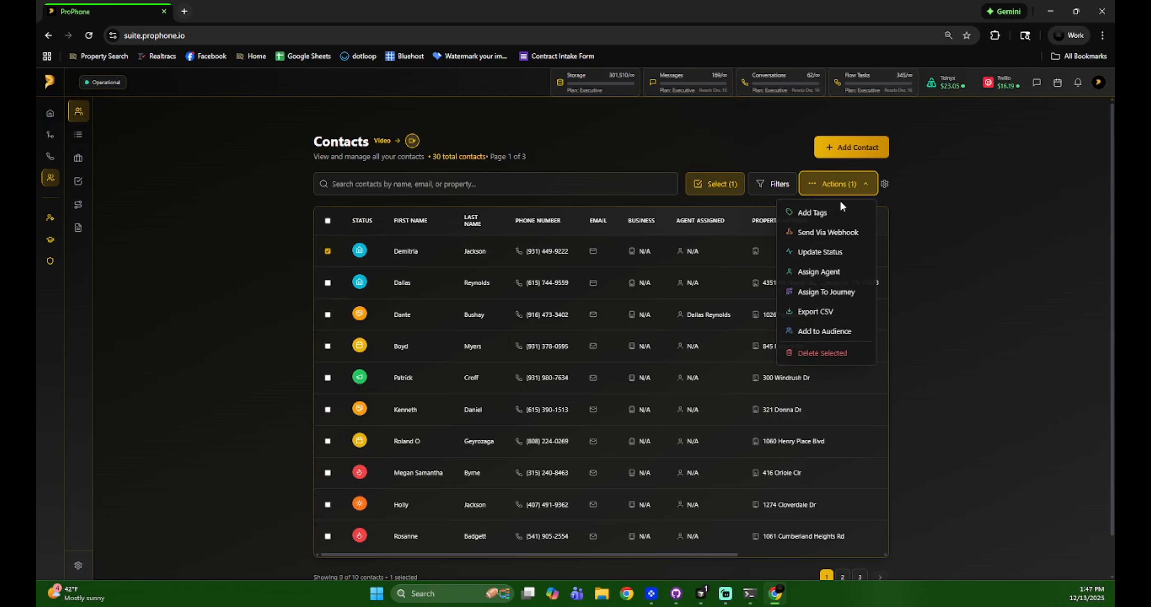
left_click(831, 353)
left_click(636, 370)
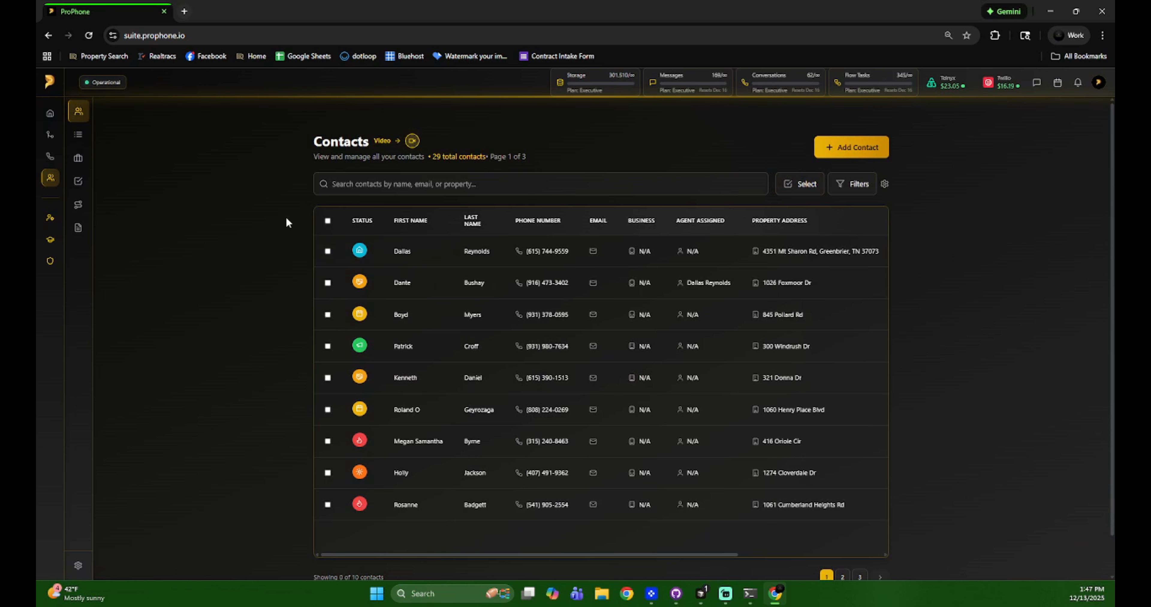
- Return to the dialer conversations and update the first conversation's status to Hot with the bulk action
left_click(81, 166)
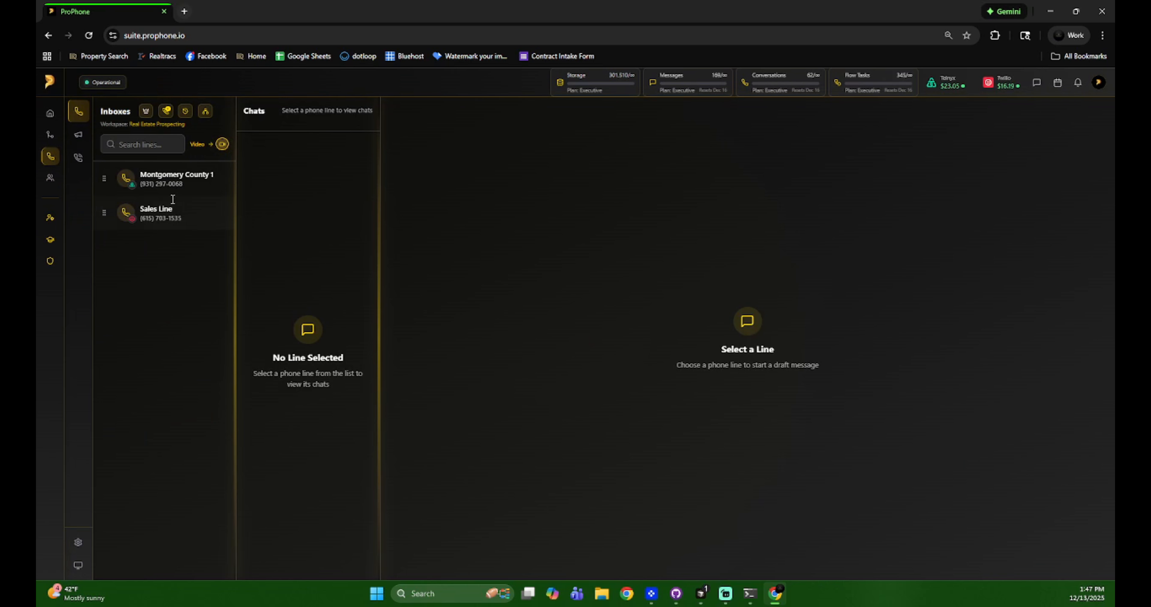
left_click(95, 163)
left_click(782, 111)
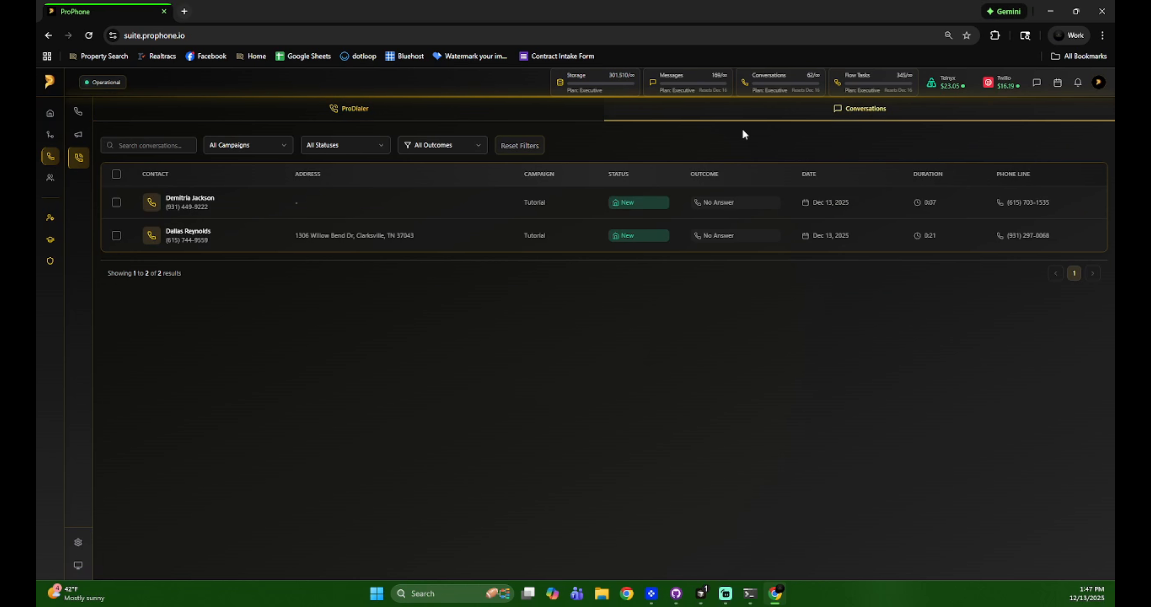
left_click(117, 203)
left_click(962, 154)
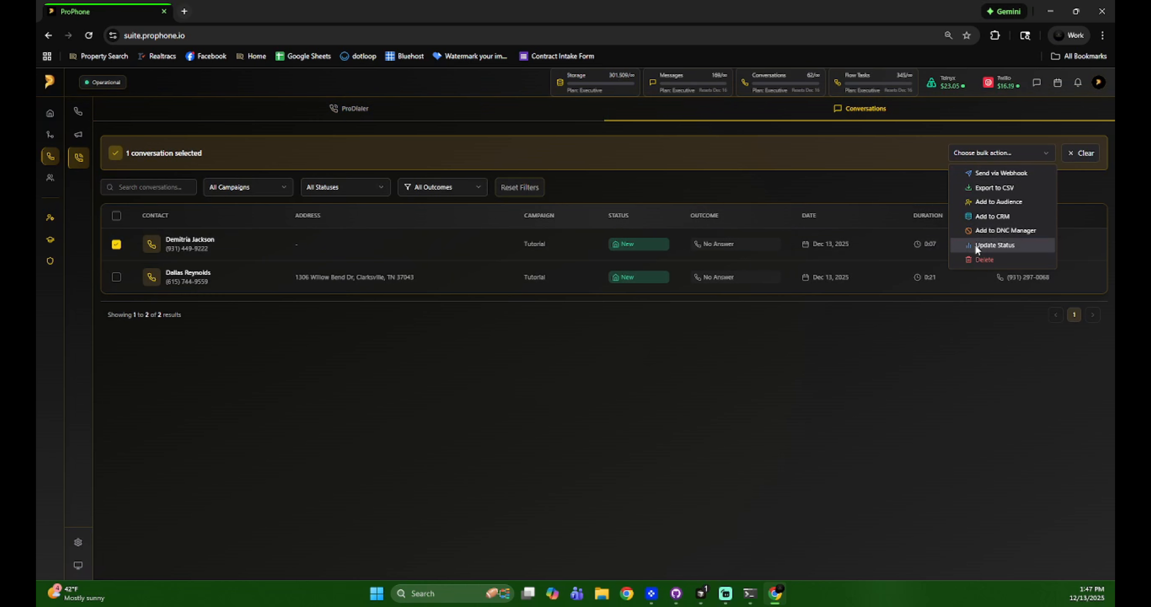
left_click(995, 245)
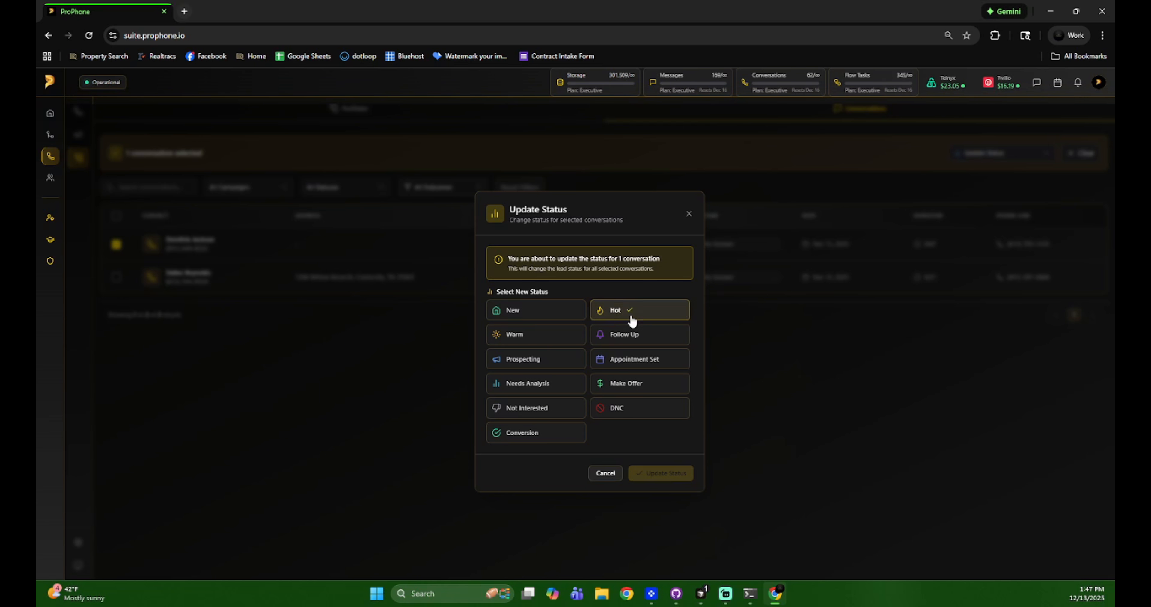
left_click(668, 315)
left_click(671, 473)
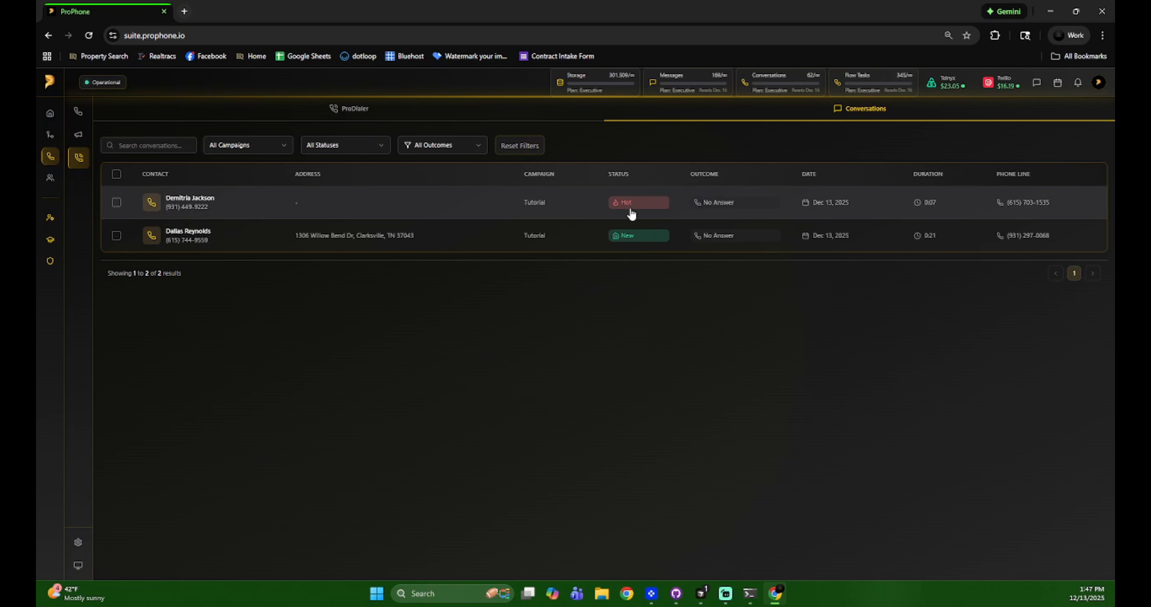
- Select the conversation with the Hot status and delete it with the bulk action
left_click(116, 202)
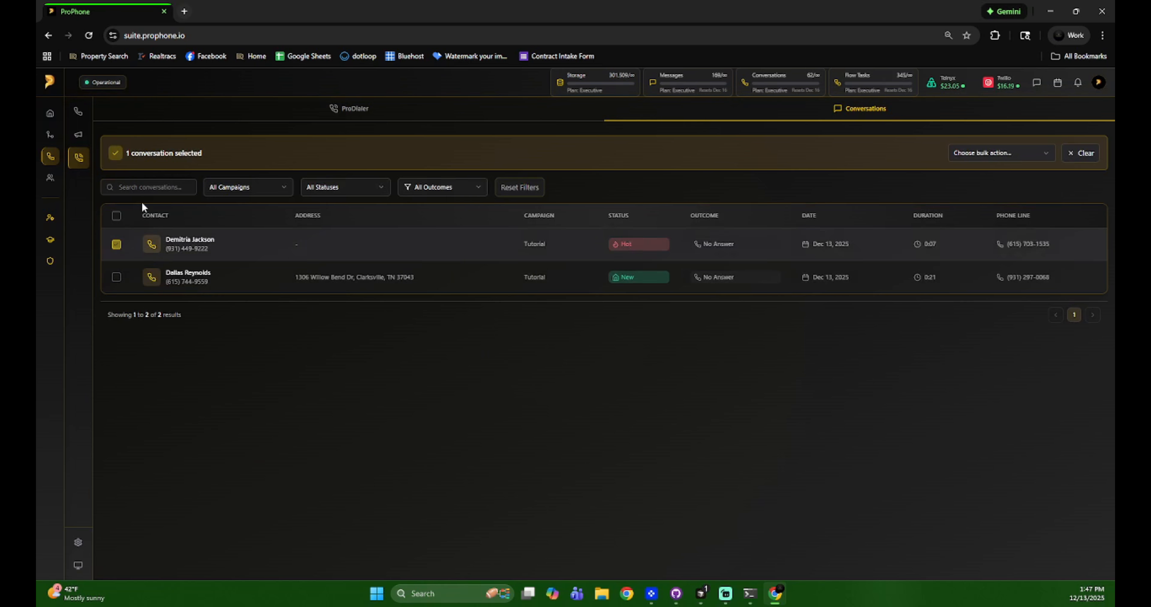
left_click(961, 154)
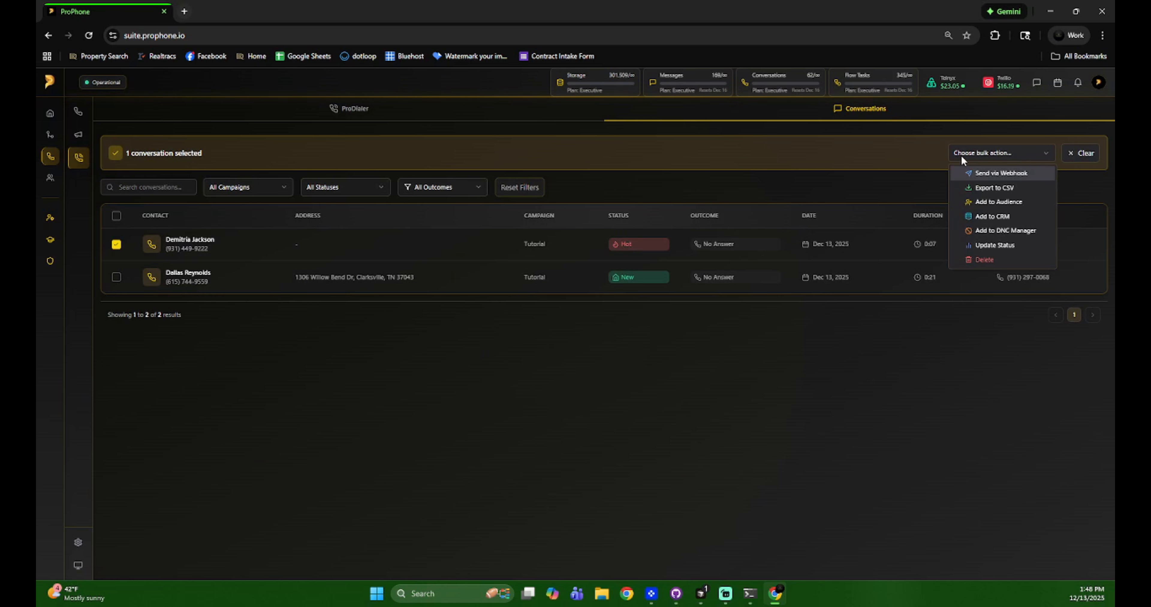
left_click(985, 260)
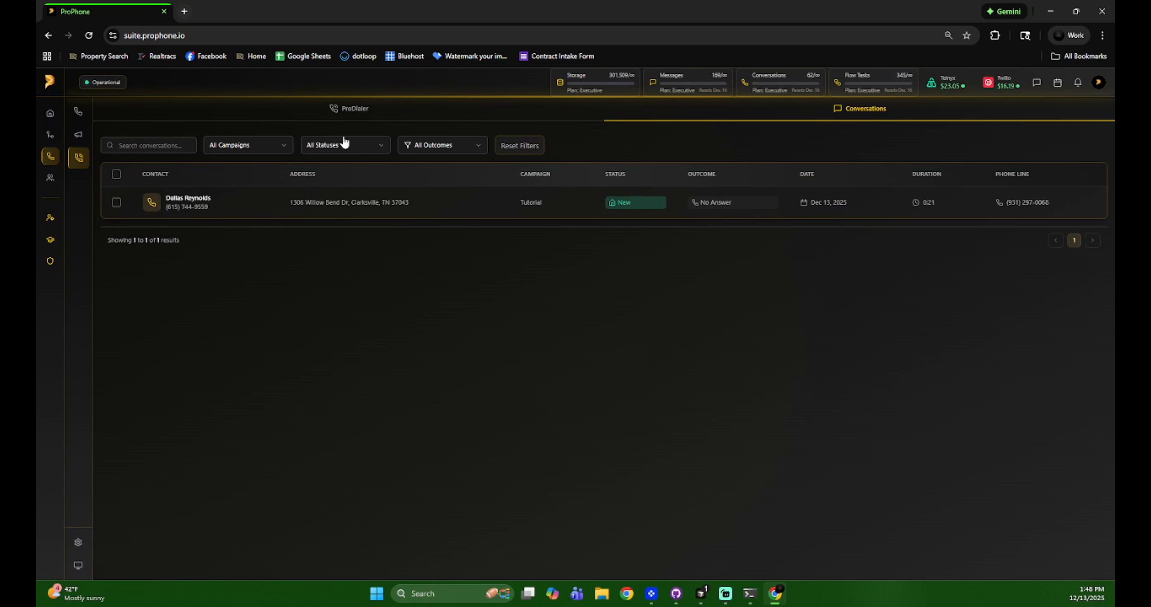
- Review the remaining conversation's property, contact, call details and notes, close it and return to the dialer campaigns
left_click(342, 117)
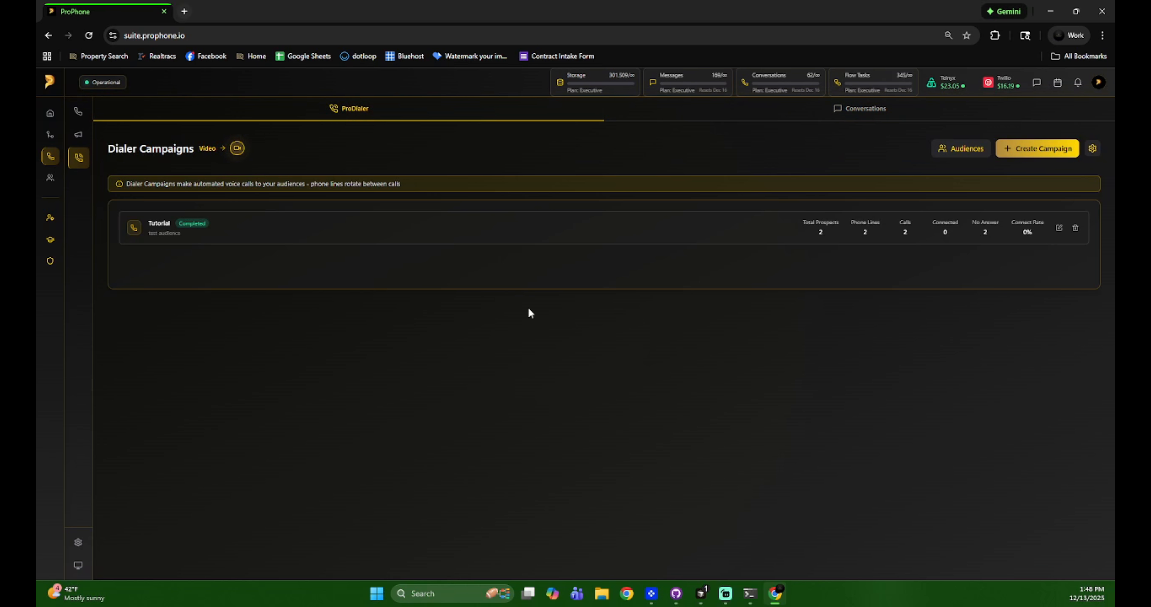
left_click(798, 117)
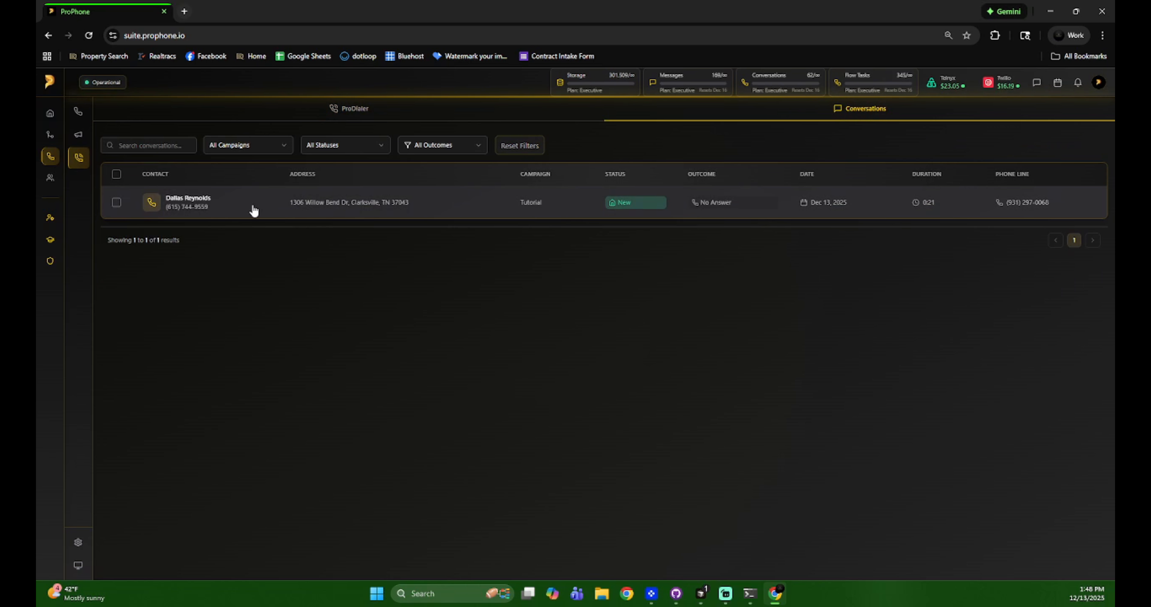
left_click(252, 206)
scroll(757, 402, "down", 2)
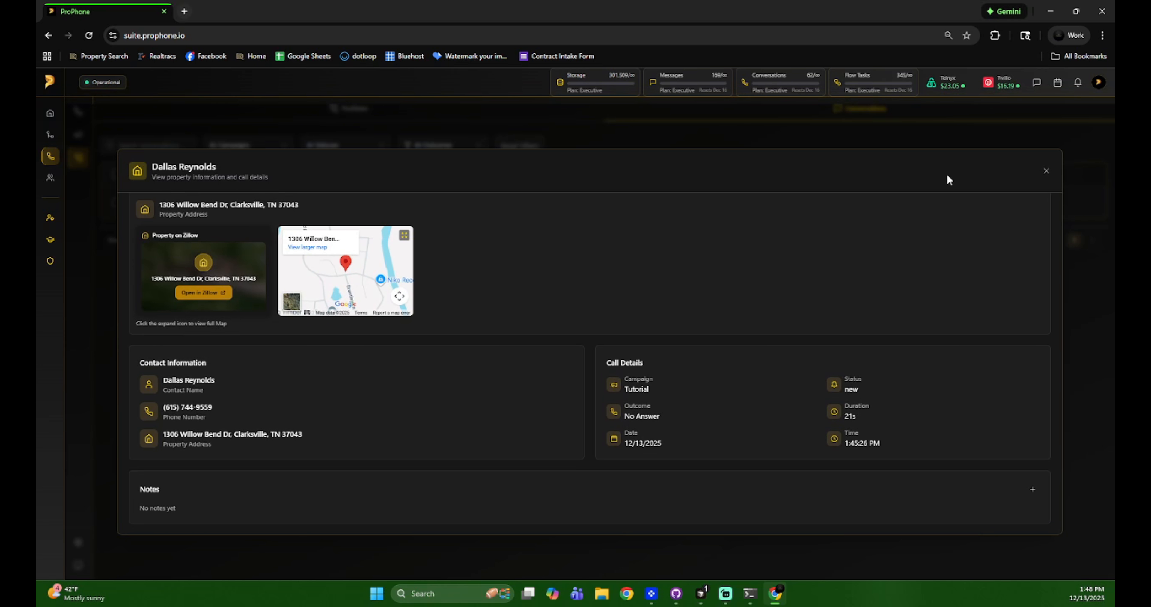
left_click(1046, 172)
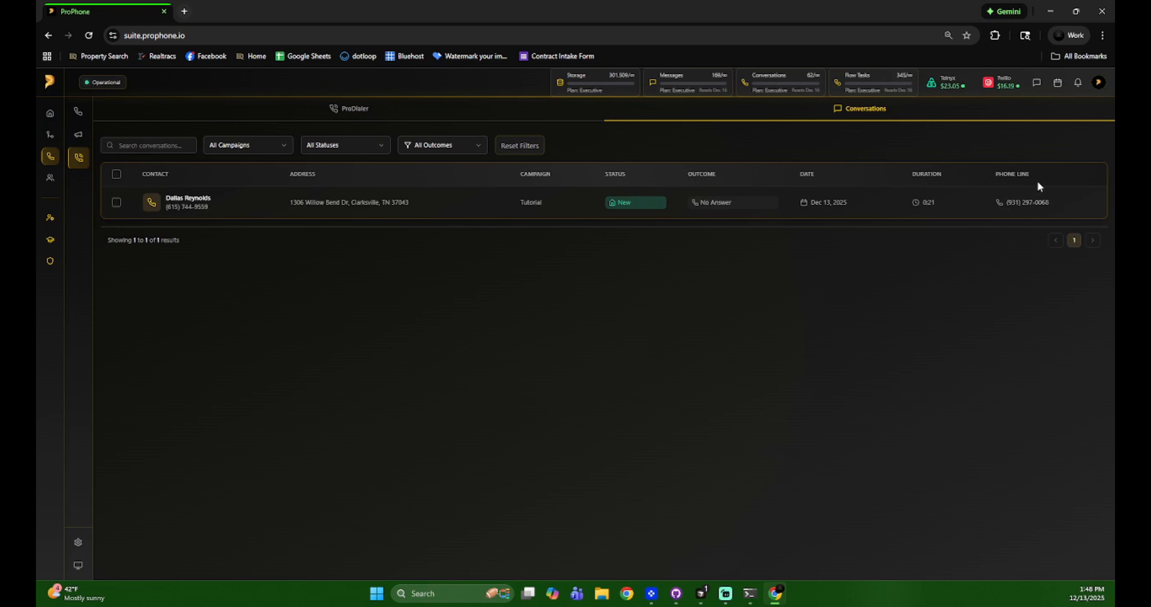
left_click(357, 119)
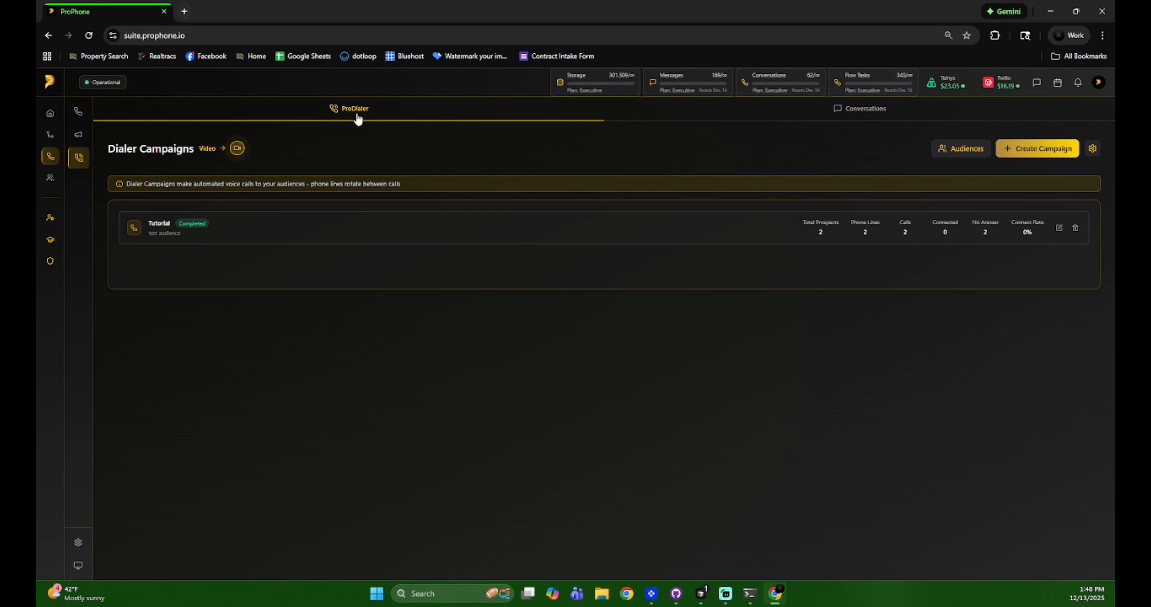